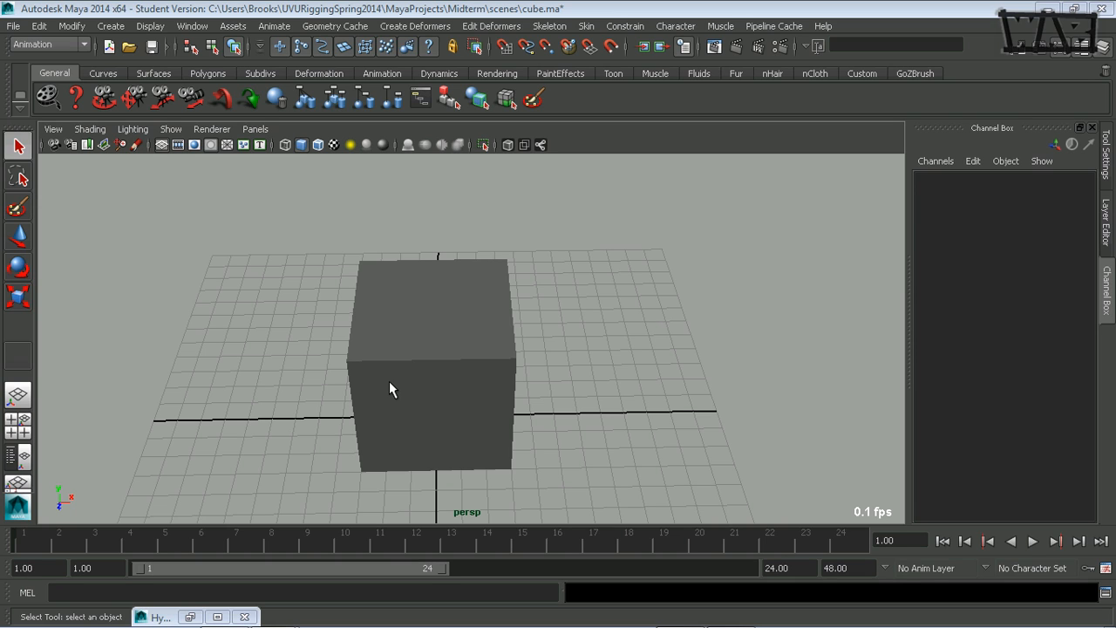
Step: Select the box and apply a Lattice deformer to it
{"action": "left_click", "coordinate": [427, 405]}
{"action": "left_click_drag", "start_coordinate": [441, 416], "coordinate": [446, 383], "text": "alt"}
{"action": "right_click_drag", "start_coordinate": [444, 383], "coordinate": [393, 386], "text": "alt"}
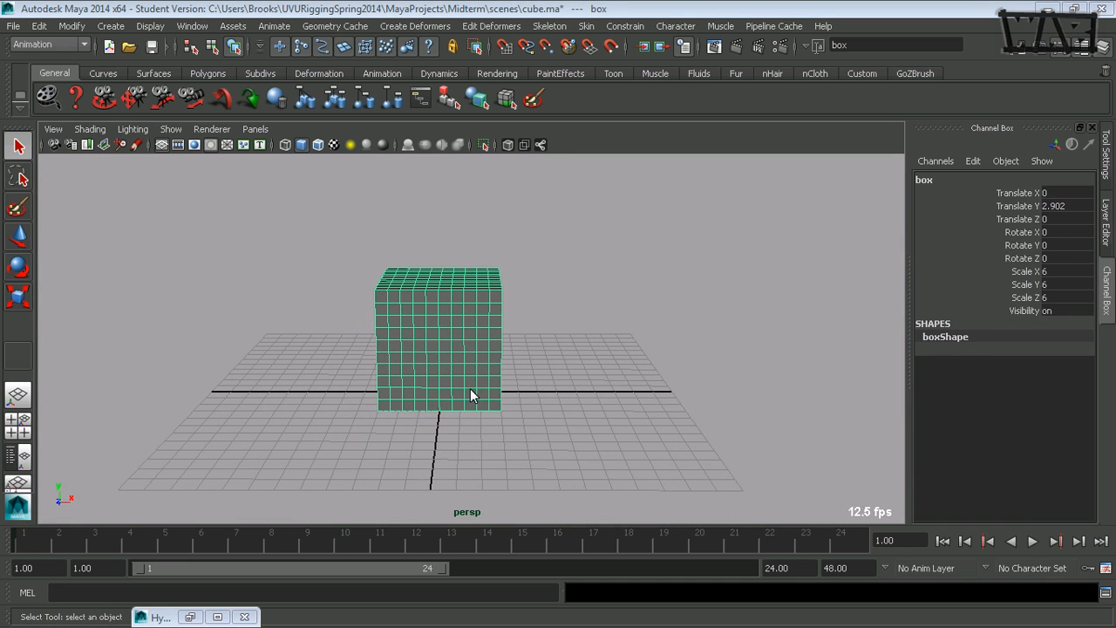
{"action": "key", "text": "space"}
{"action": "left_click", "coordinate": [350, 396]}
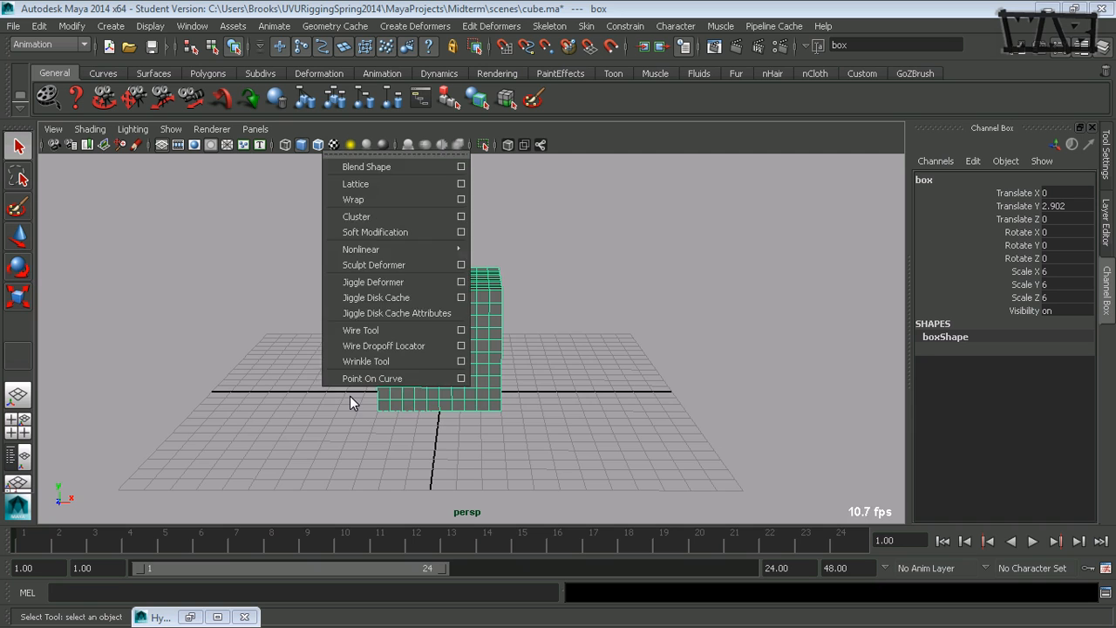
{"action": "left_click", "coordinate": [390, 183]}
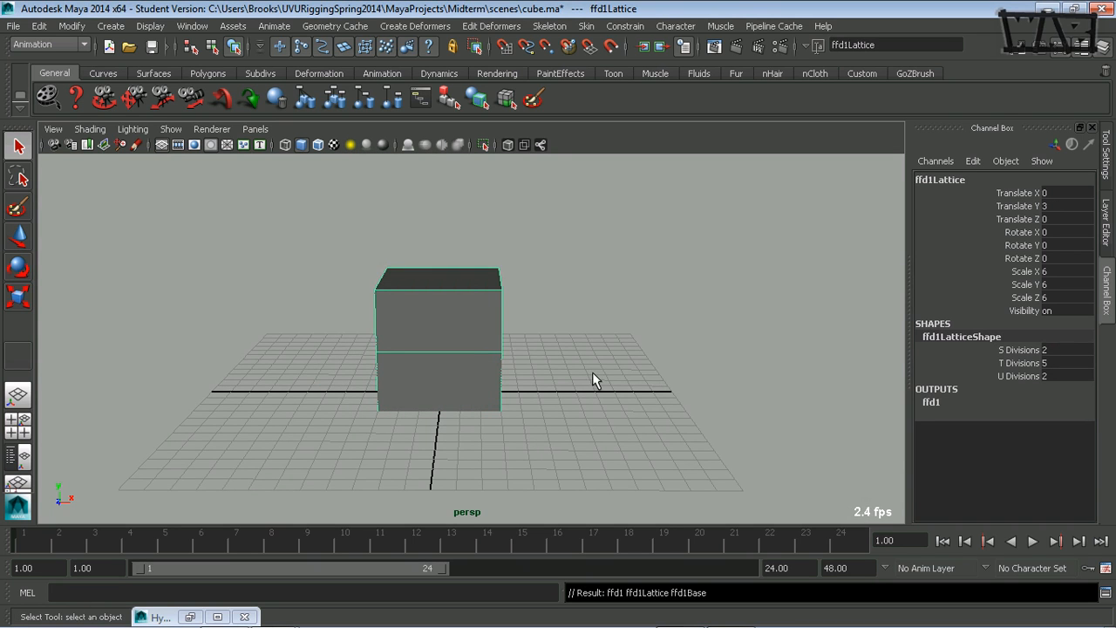
{"action": "left_click_drag", "start_coordinate": [499, 386], "coordinate": [523, 367], "text": "alt"}
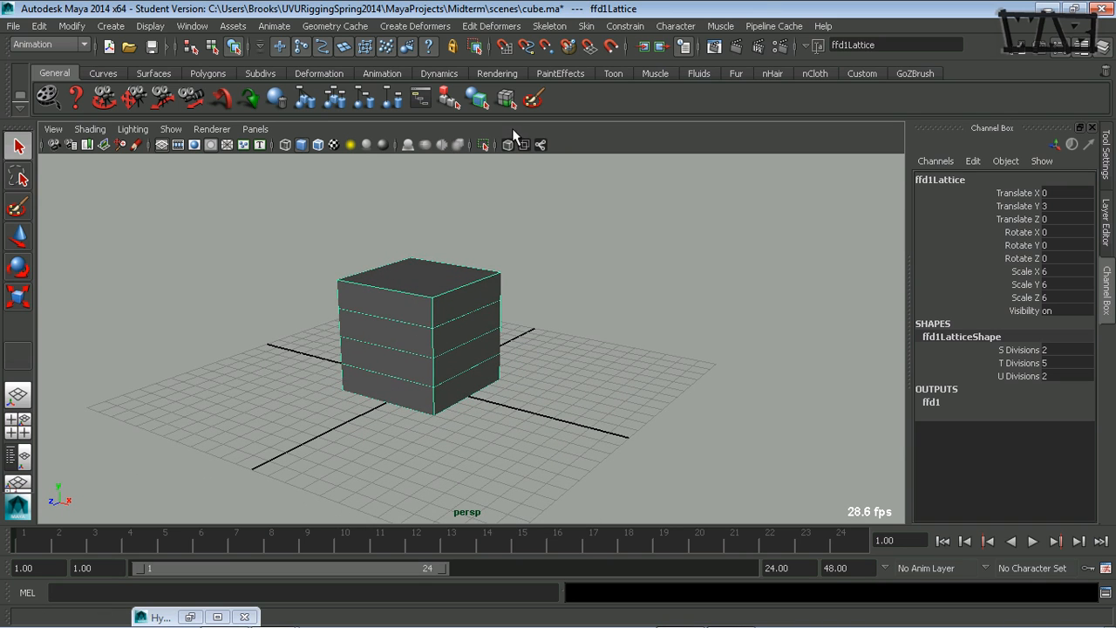
Step: Turn on X-ray shading and set the lattice's S, T and U divisions to 3
{"action": "left_click", "coordinate": [509, 145]}
{"action": "mouse_move", "coordinate": [395, 339]}
{"action": "left_mouse_down", "text": "alt"}
{"action": "mouse_move", "coordinate": [441, 341]}
{"action": "mouse_move", "coordinate": [421, 343]}
{"action": "left_mouse_up", "text": "alt"}
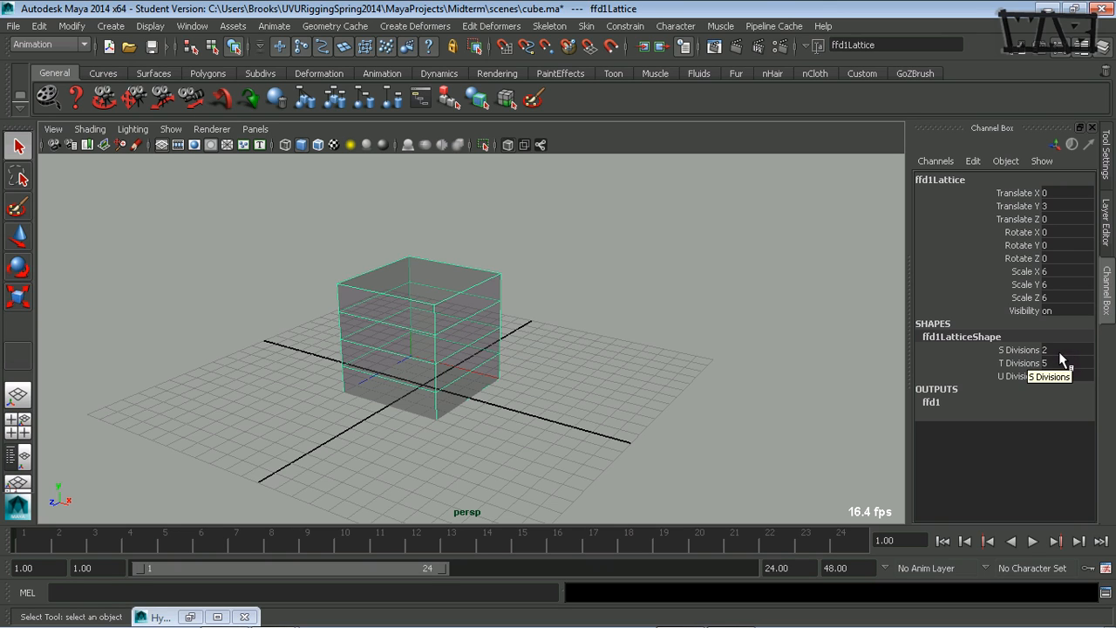
{"action": "left_click", "coordinate": [968, 401]}
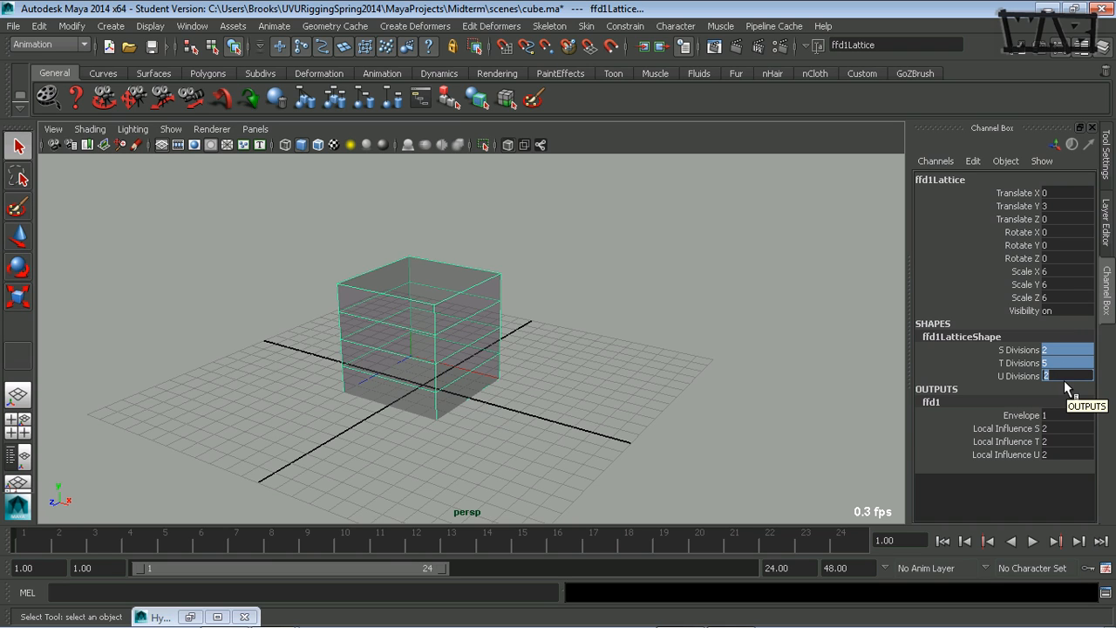
{"action": "key", "text": "Return"}
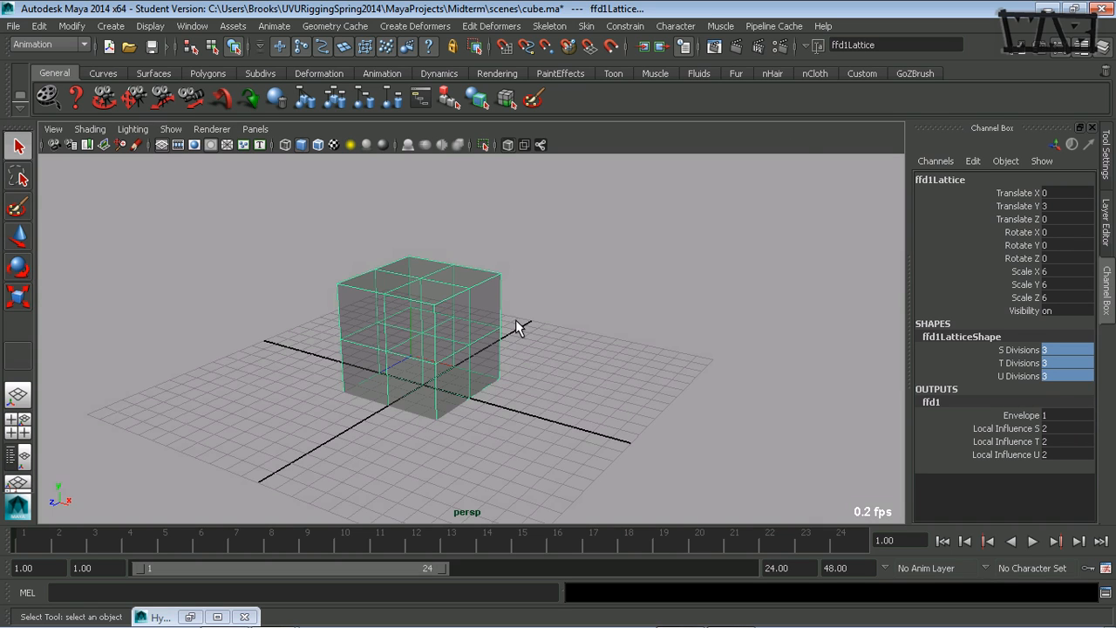
Step: Try scaling the lattice uniformly to about 7.24 on all axes, and undo that scaling
{"action": "key", "text": "r"}
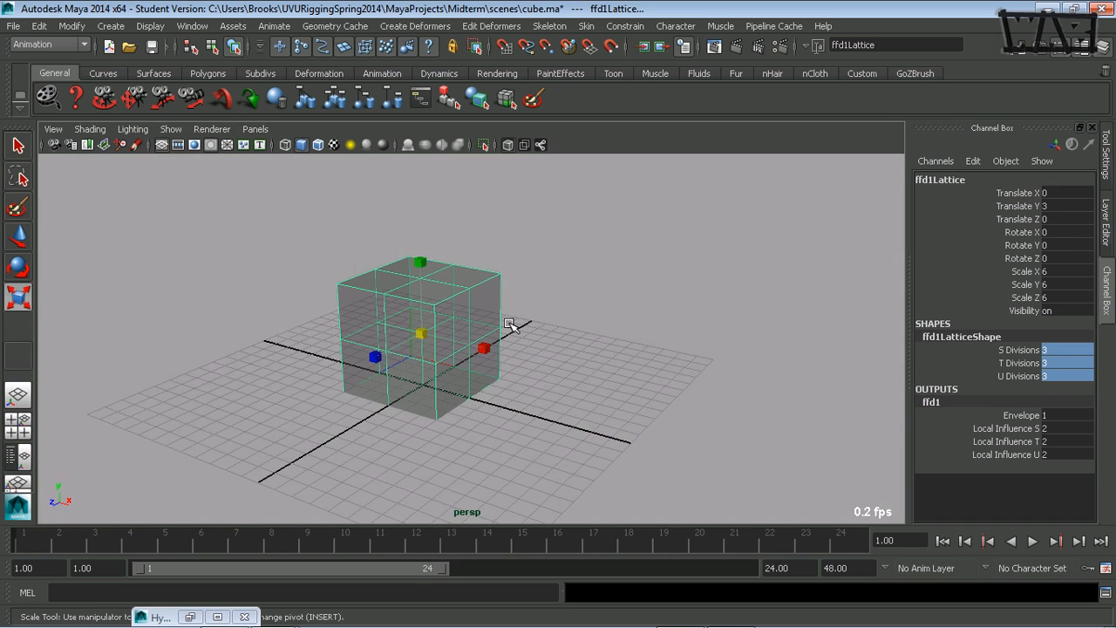
{"action": "left_click_drag", "start_coordinate": [421, 334], "coordinate": [443, 335]}
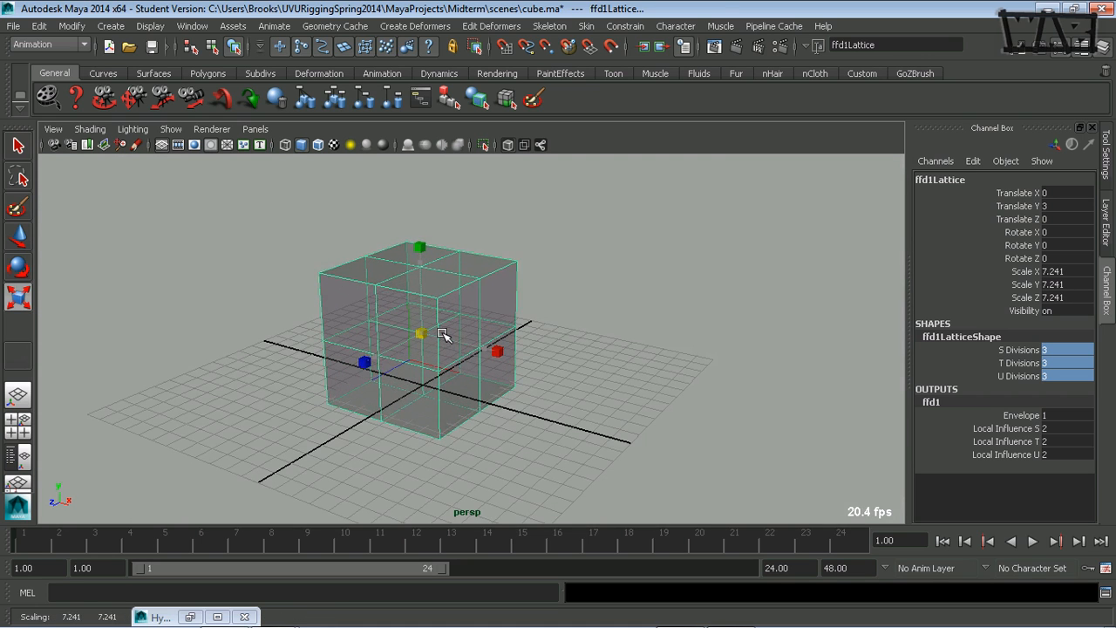
{"action": "key", "text": "ctrl+z"}
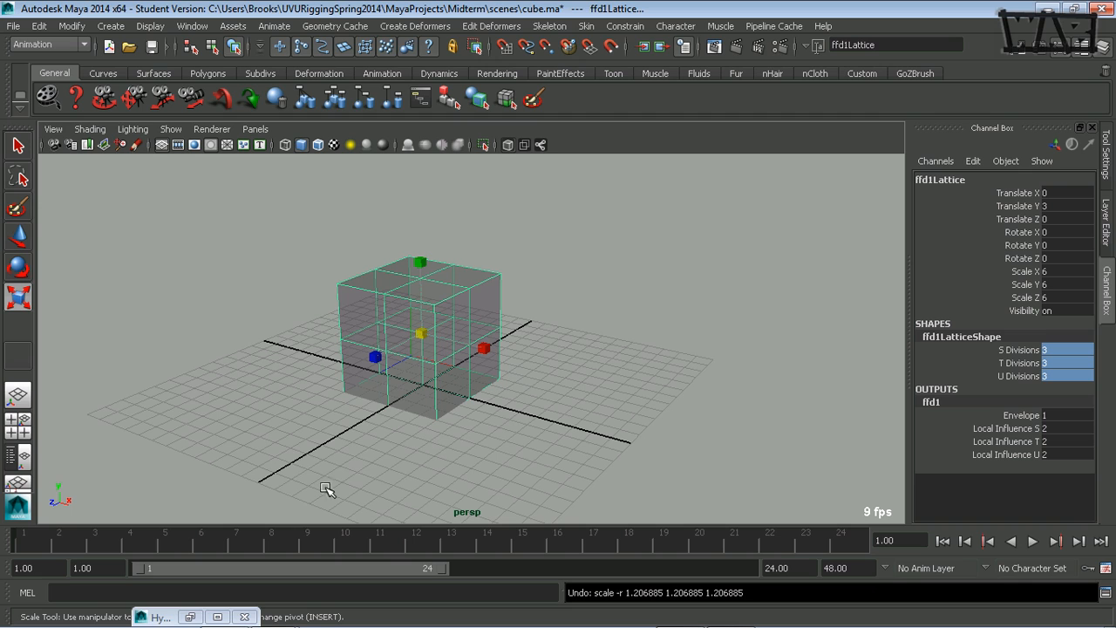
Step: Restore the Hypergraph Hierarchy window, widen it and place it below the cube with all three nodes in view
{"action": "left_click", "coordinate": [190, 619]}
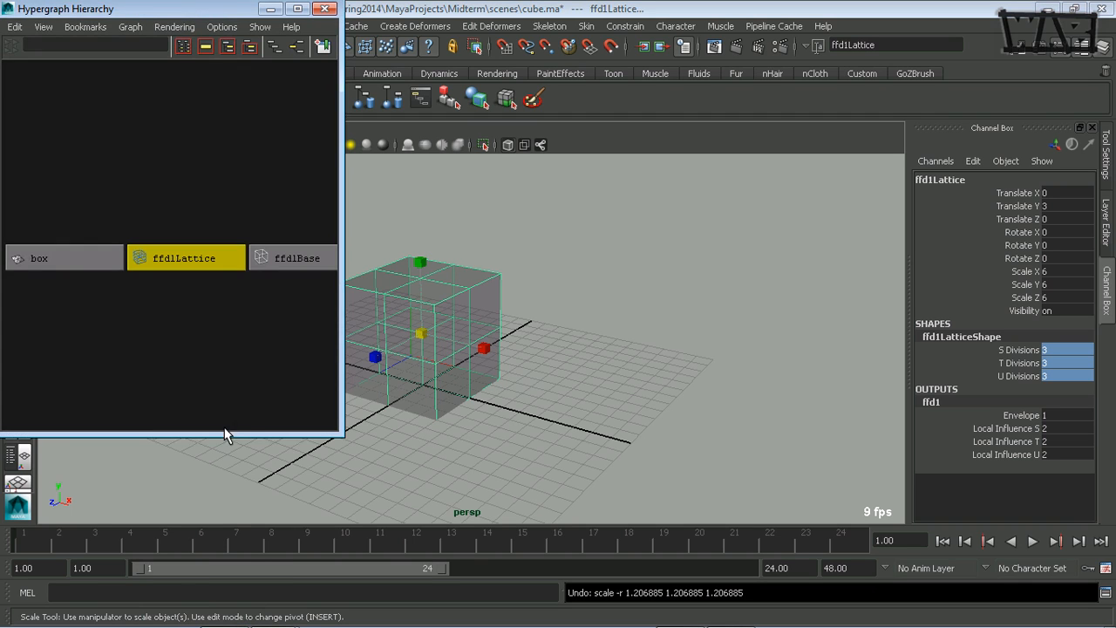
{"action": "middle_click_drag", "start_coordinate": [234, 326], "coordinate": [172, 338], "text": "alt"}
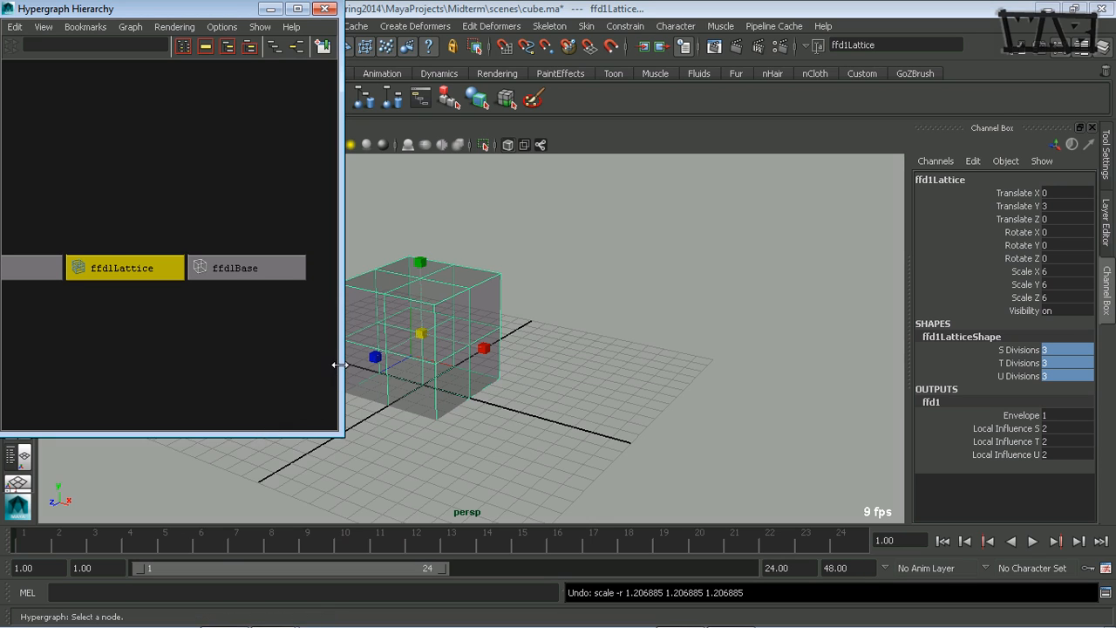
{"action": "left_click_drag", "start_coordinate": [337, 366], "coordinate": [398, 373]}
{"action": "middle_click_drag", "start_coordinate": [281, 311], "coordinate": [261, 213], "text": "alt"}
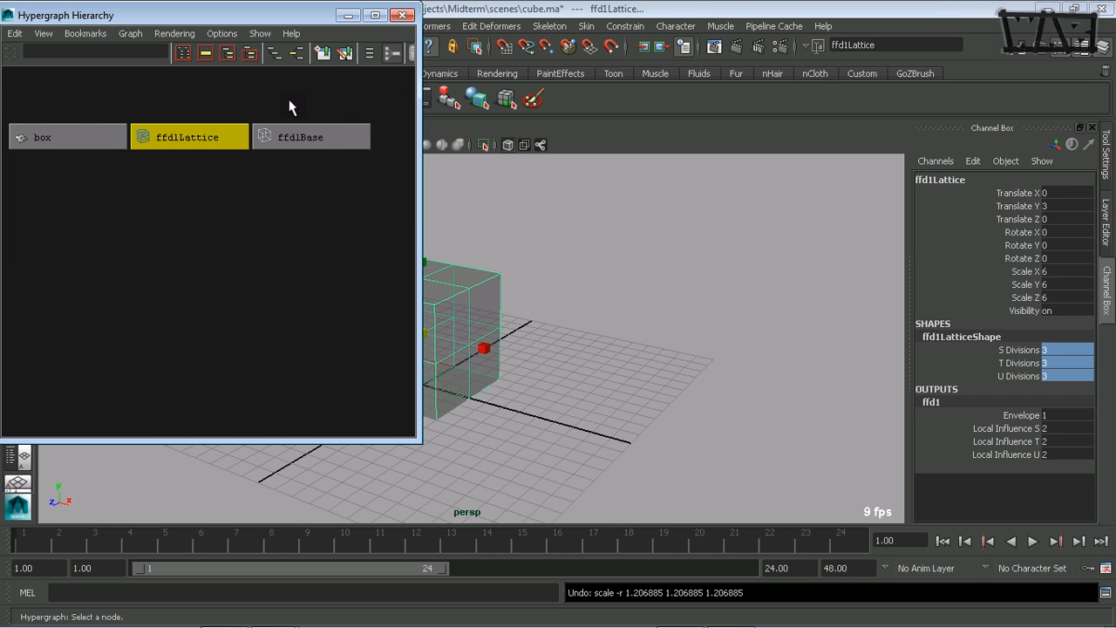
{"action": "left_click_drag", "start_coordinate": [228, 17], "coordinate": [242, 464]}
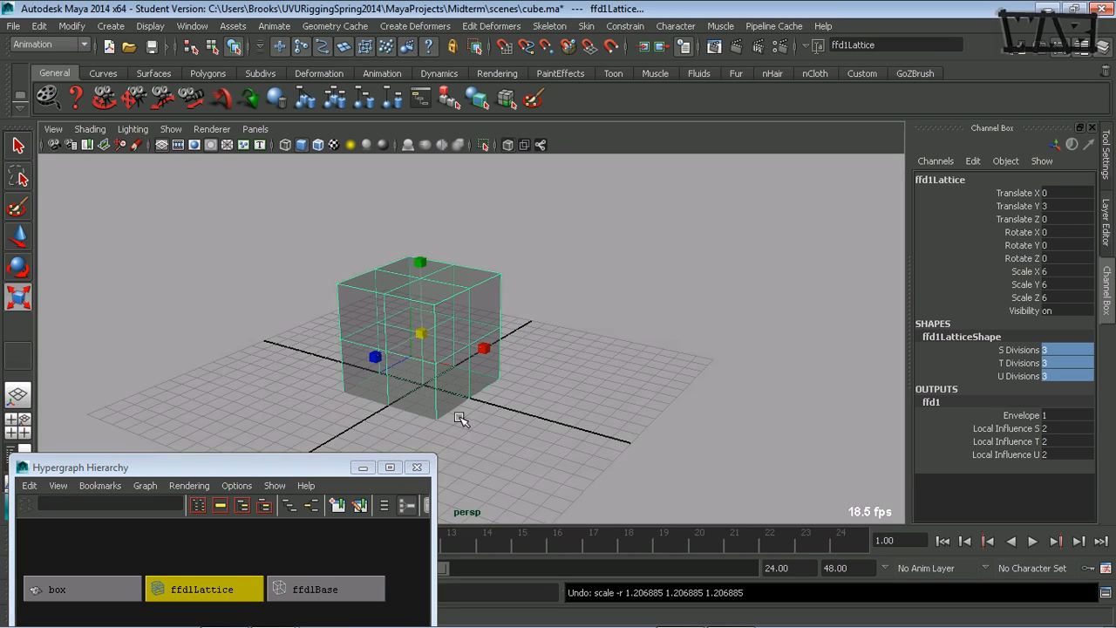
{"action": "middle_click_drag", "start_coordinate": [470, 409], "coordinate": [513, 384], "text": "alt"}
{"action": "left_click_drag", "start_coordinate": [496, 399], "coordinate": [481, 407], "text": "alt"}
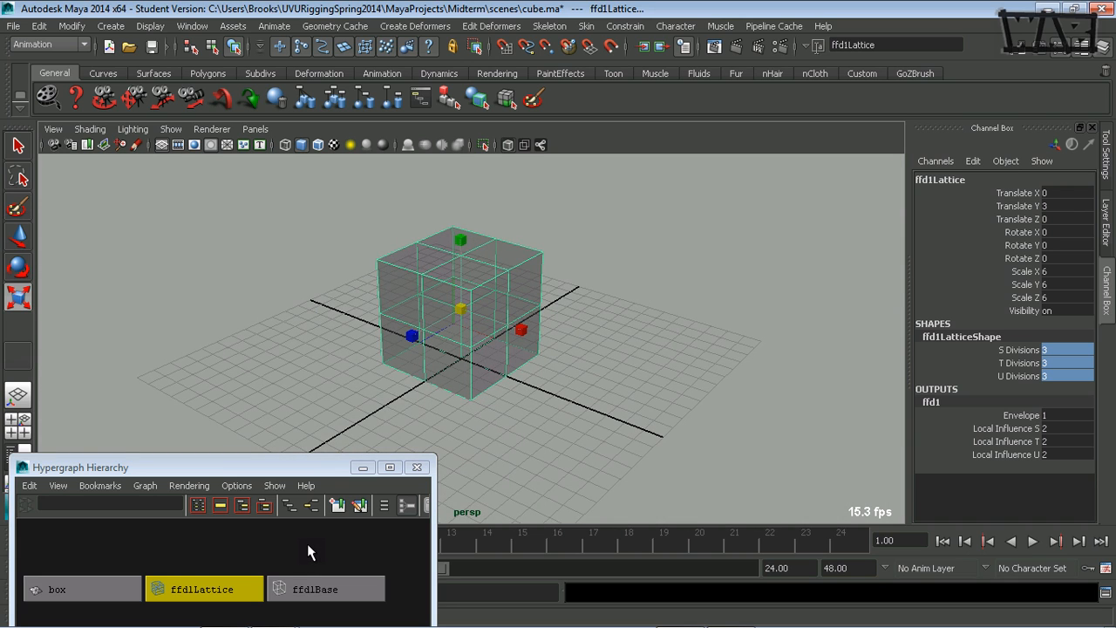
{"action": "left_click_drag", "start_coordinate": [319, 466], "coordinate": [334, 430]}
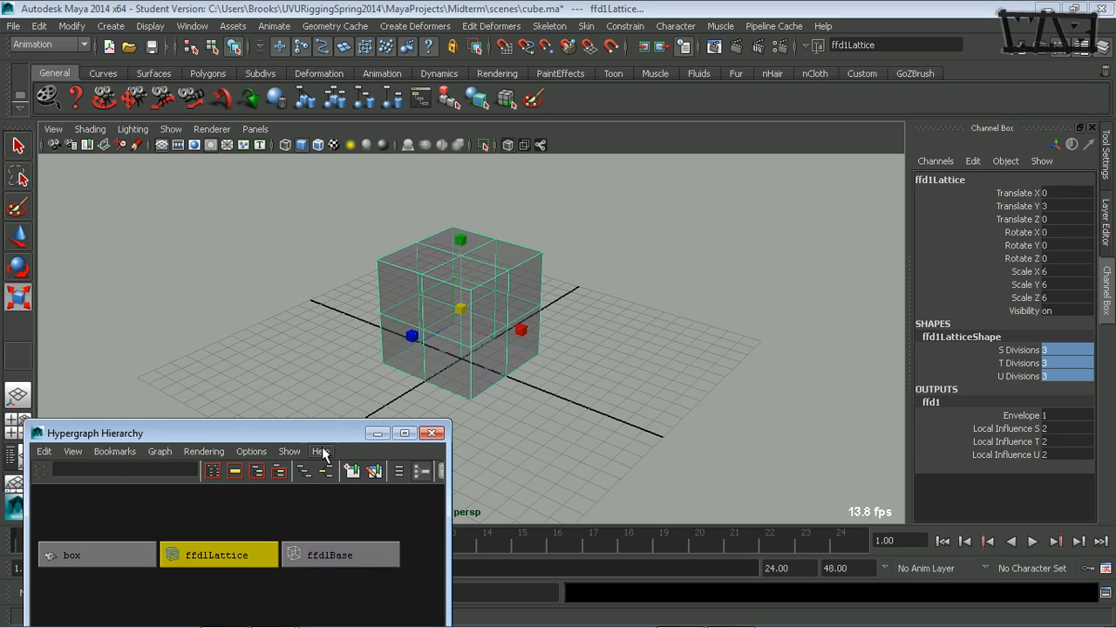
Step: Try scaling ffd1Lattice and ffd1Base together to about 12.38, undo the scaling and clear the selection
{"action": "left_click_drag", "start_coordinate": [307, 519], "coordinate": [234, 598]}
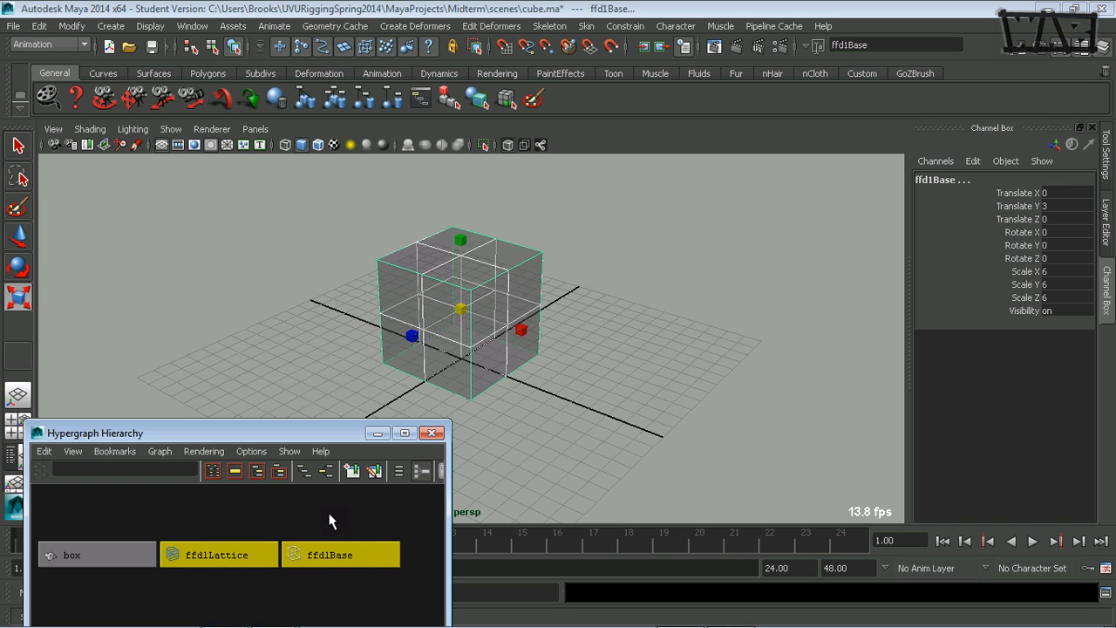
{"action": "left_click_drag", "start_coordinate": [461, 312], "coordinate": [569, 274]}
{"action": "right_click_drag", "start_coordinate": [570, 286], "coordinate": [513, 314], "text": "alt"}
{"action": "middle_click_drag", "start_coordinate": [513, 314], "coordinate": [547, 252], "text": "alt"}
{"action": "left_click_drag", "start_coordinate": [548, 253], "coordinate": [493, 338], "text": "alt"}
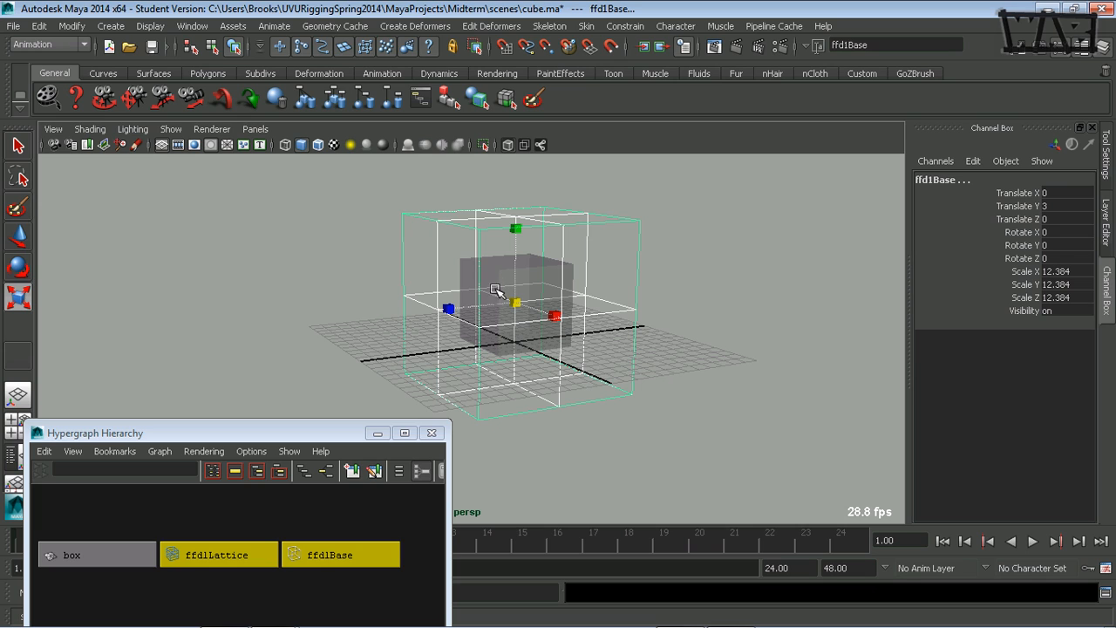
{"action": "key", "text": "ctrl+z"}
{"action": "left_click", "coordinate": [306, 523]}
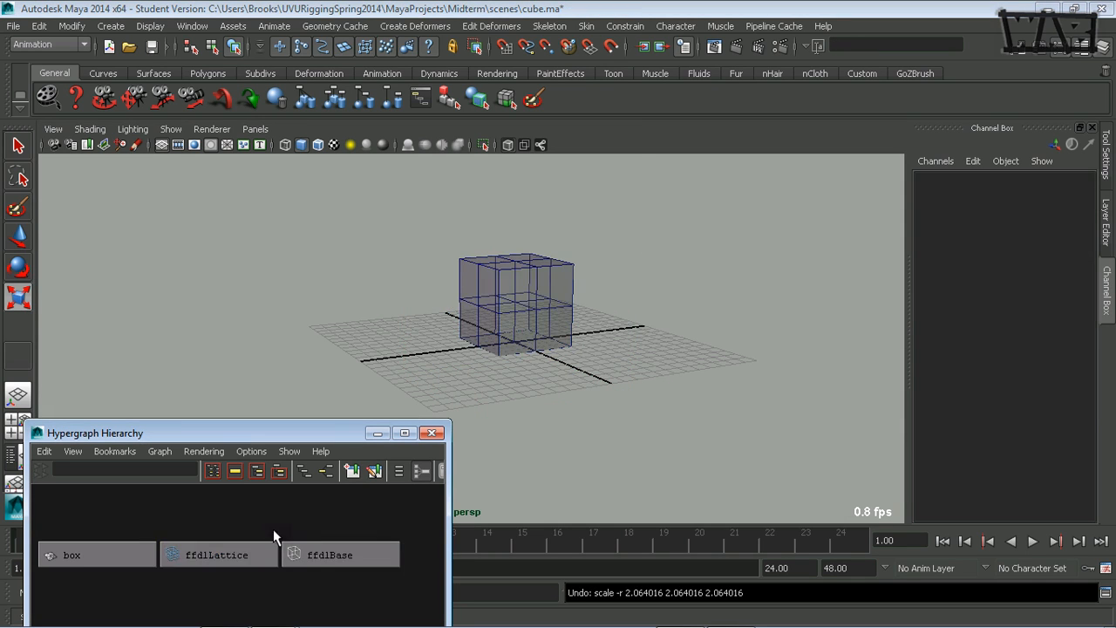
Step: Try scaling only ffd1Lattice uniformly by about 2.09, and undo that scaling
{"action": "left_click", "coordinate": [237, 558]}
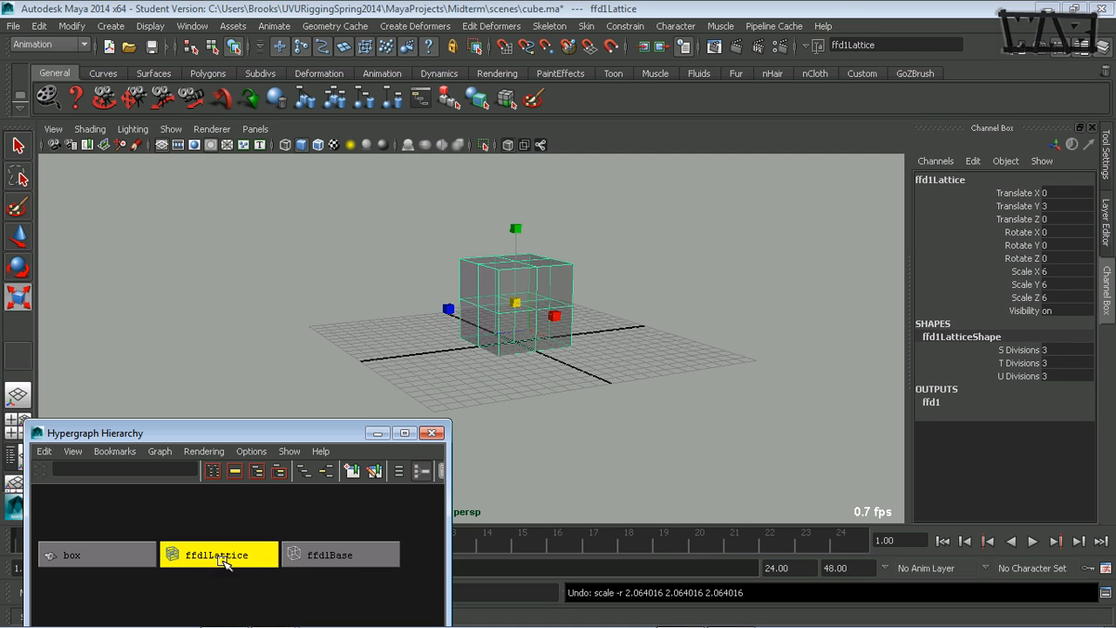
{"action": "left_click_drag", "start_coordinate": [488, 373], "coordinate": [594, 296], "text": "alt"}
{"action": "key", "text": "ctrl+z"}
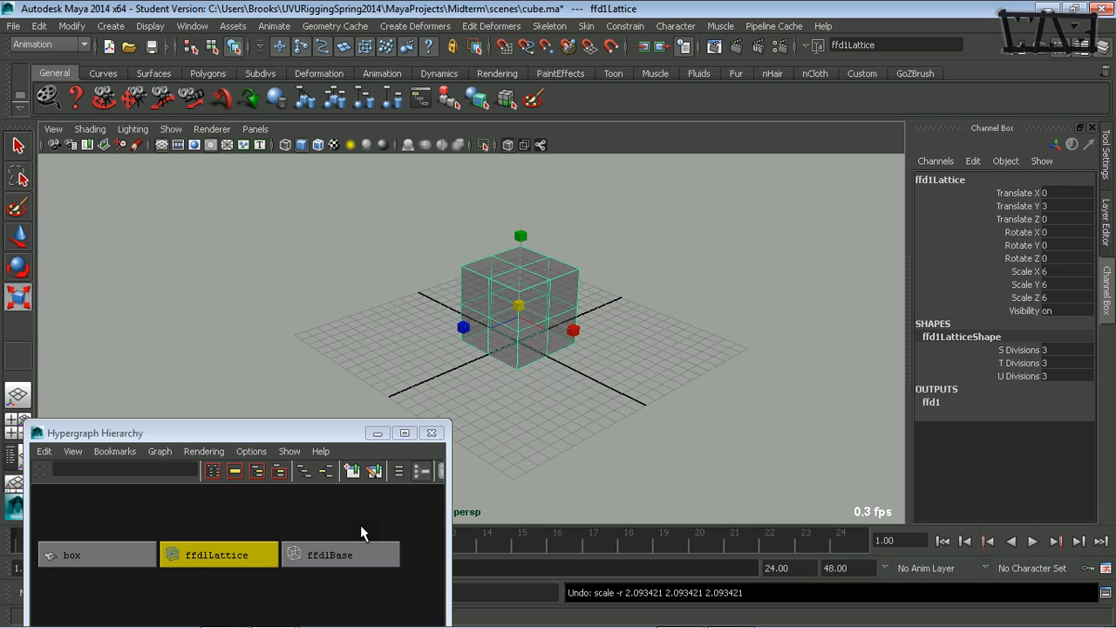
Step: Select ffd1Lattice alone and scale it uniformly to about 11.11 on all axes
{"action": "mouse_move", "coordinate": [345, 436]}
{"action": "left_mouse_down"}
{"action": "mouse_move", "coordinate": [334, 360]}
{"action": "mouse_move", "coordinate": [340, 418]}
{"action": "left_mouse_up"}
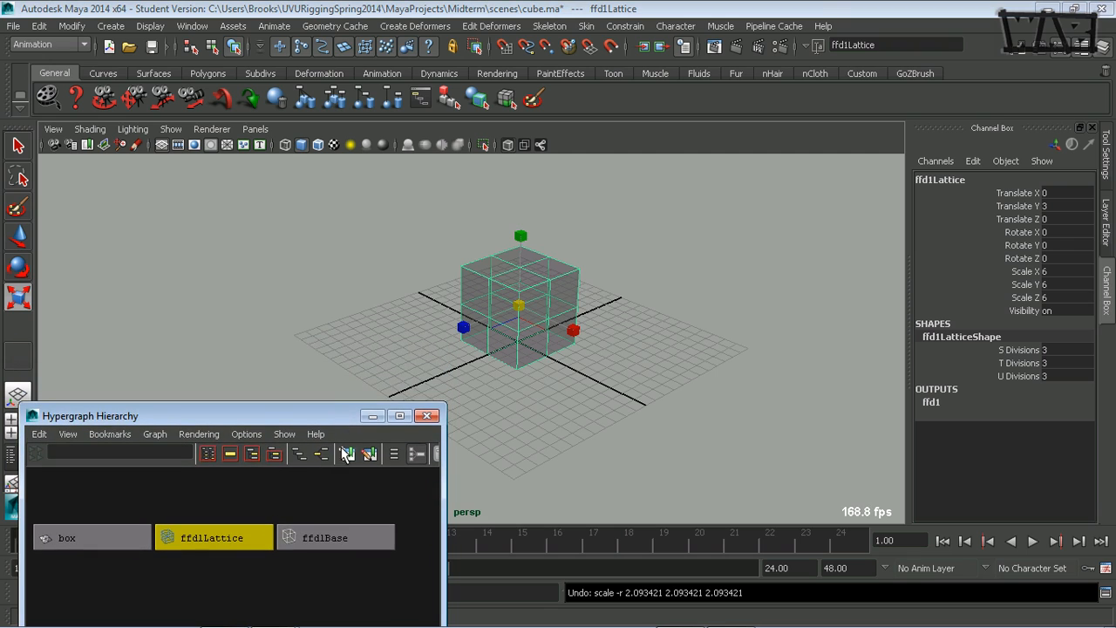
{"action": "left_click", "coordinate": [332, 536]}
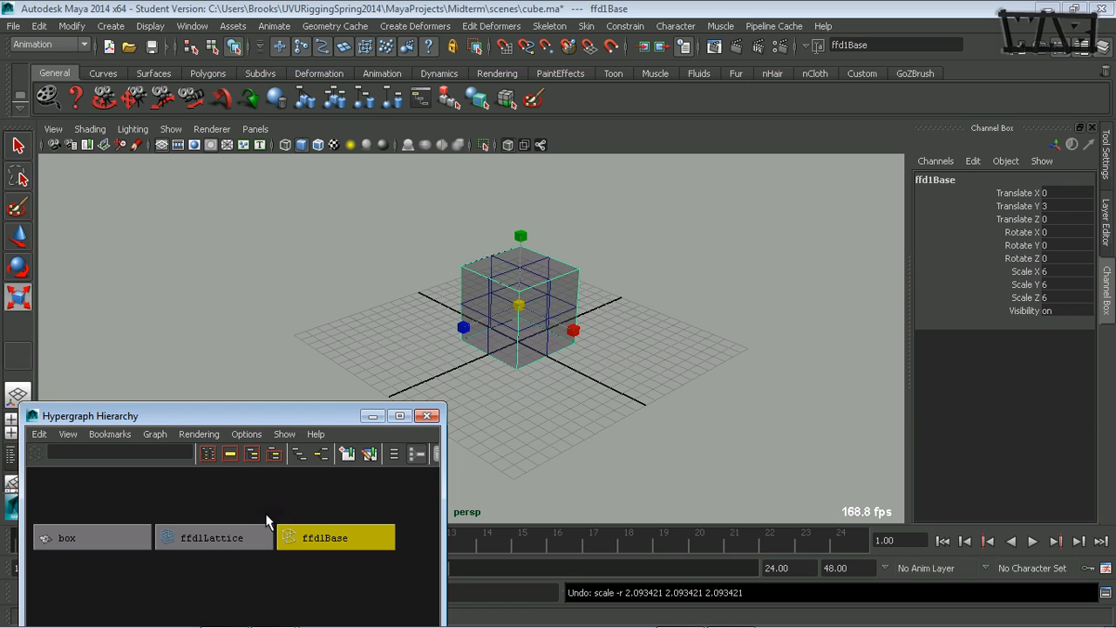
{"action": "left_click", "coordinate": [225, 534]}
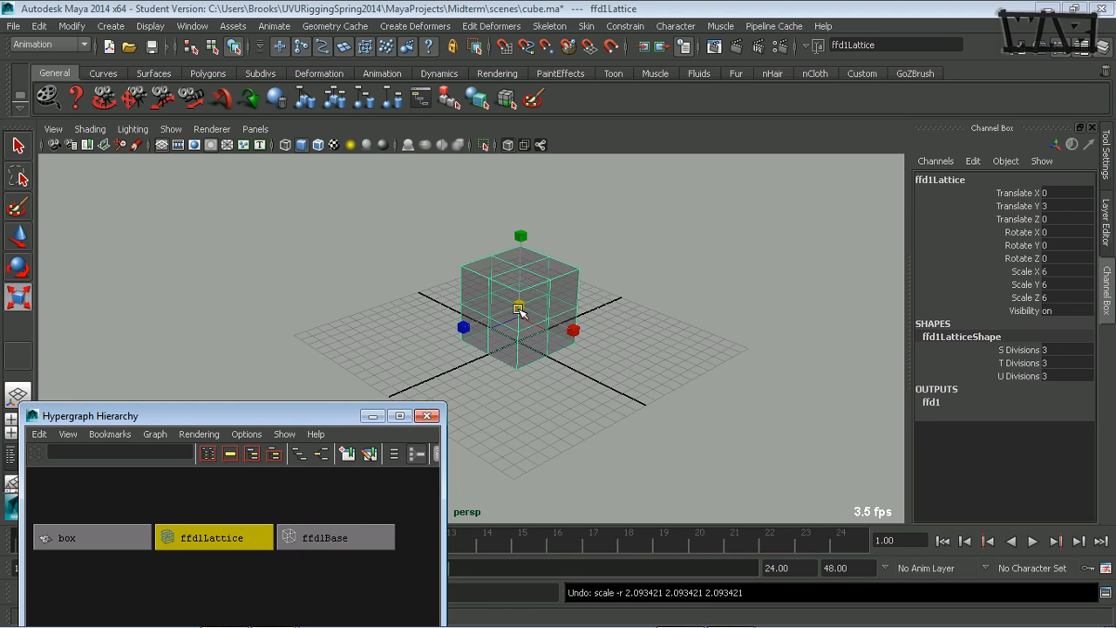
{"action": "left_click_drag", "start_coordinate": [516, 310], "coordinate": [575, 296]}
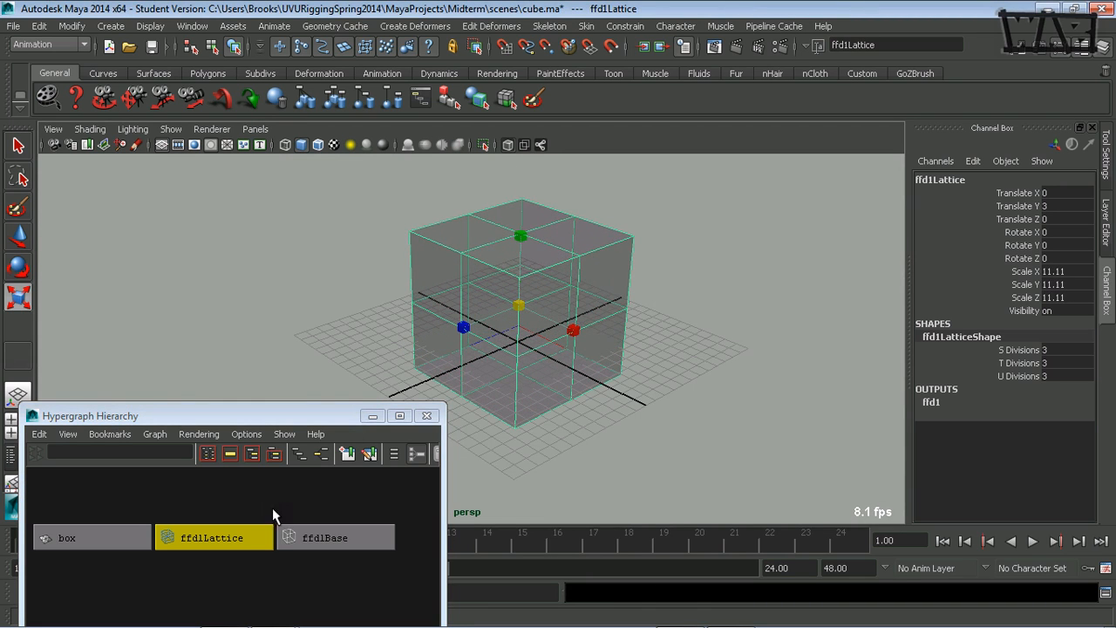
Step: Select ffd1Base and examine its size against the enlarged lattice from several angles
{"action": "left_click", "coordinate": [355, 536]}
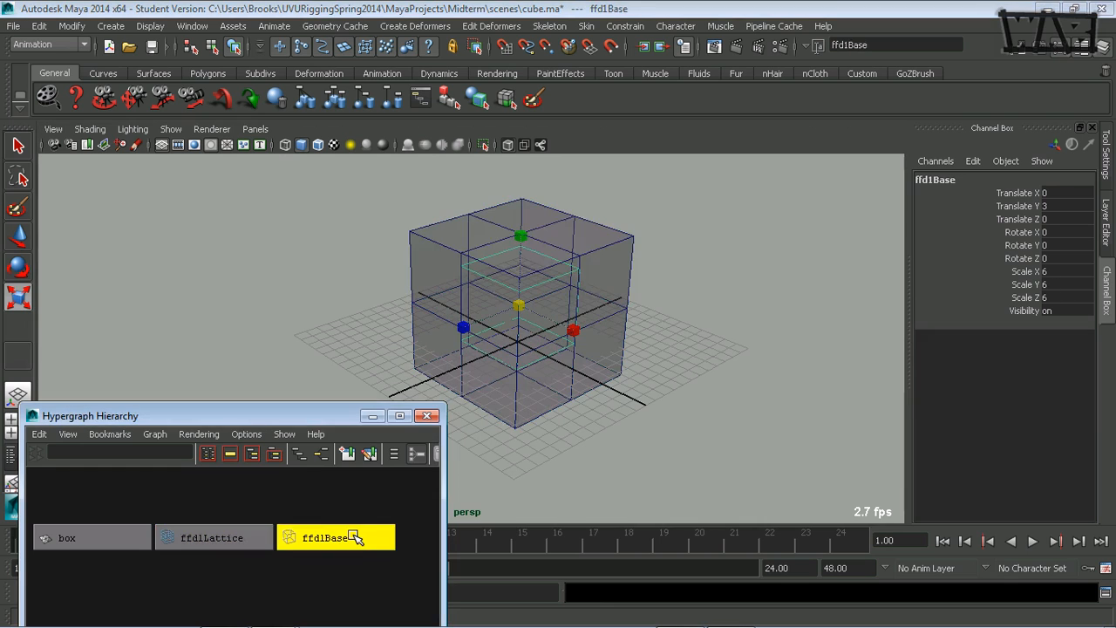
{"action": "left_click_drag", "start_coordinate": [485, 372], "coordinate": [540, 358], "text": "alt"}
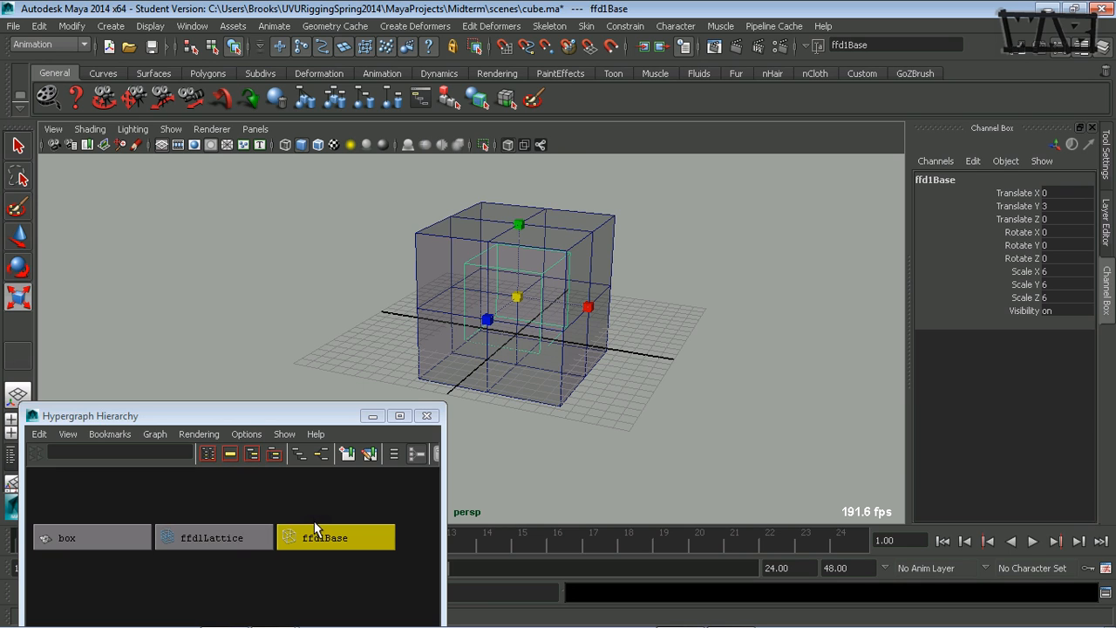
{"action": "left_click_drag", "start_coordinate": [567, 384], "coordinate": [533, 394], "text": "alt"}
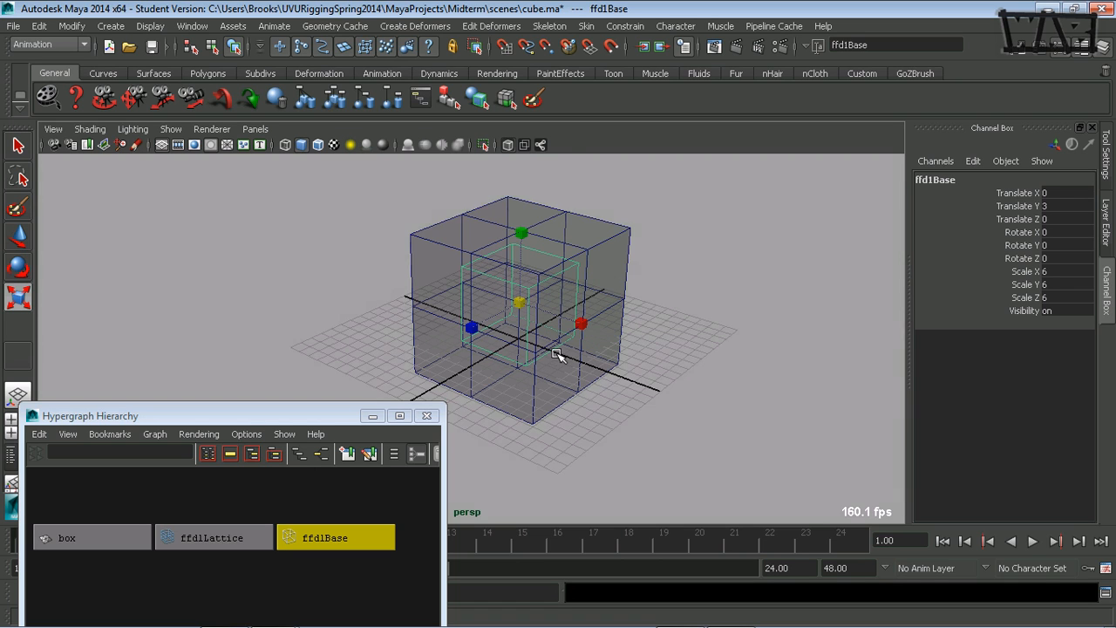
{"action": "left_click_drag", "start_coordinate": [556, 353], "coordinate": [519, 350], "text": "alt"}
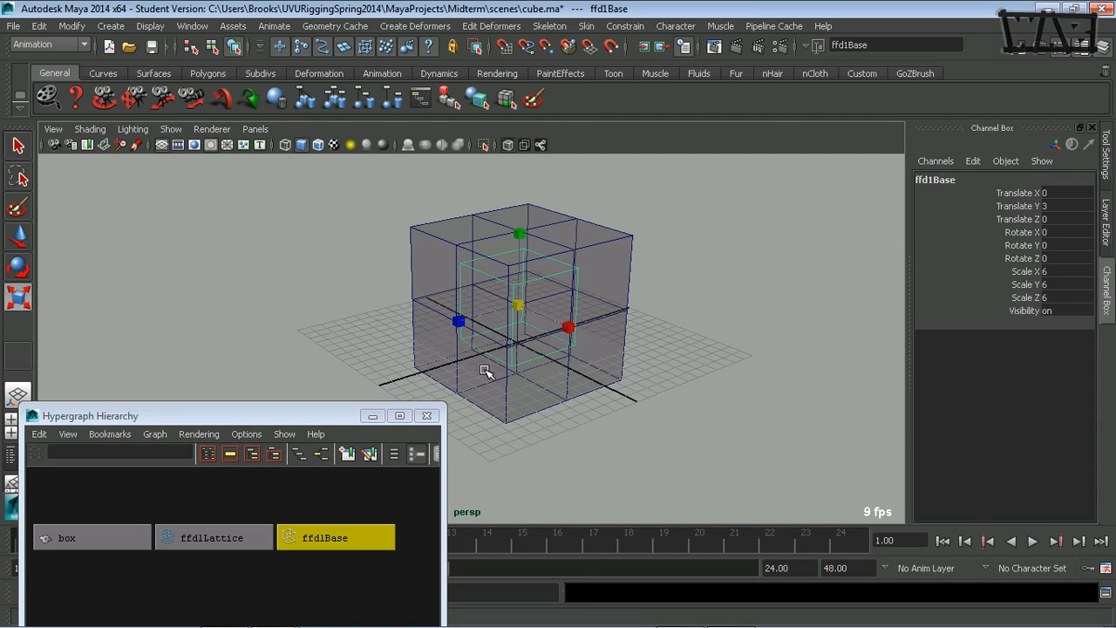
{"action": "middle_click_drag", "start_coordinate": [493, 376], "coordinate": [515, 358], "text": "alt"}
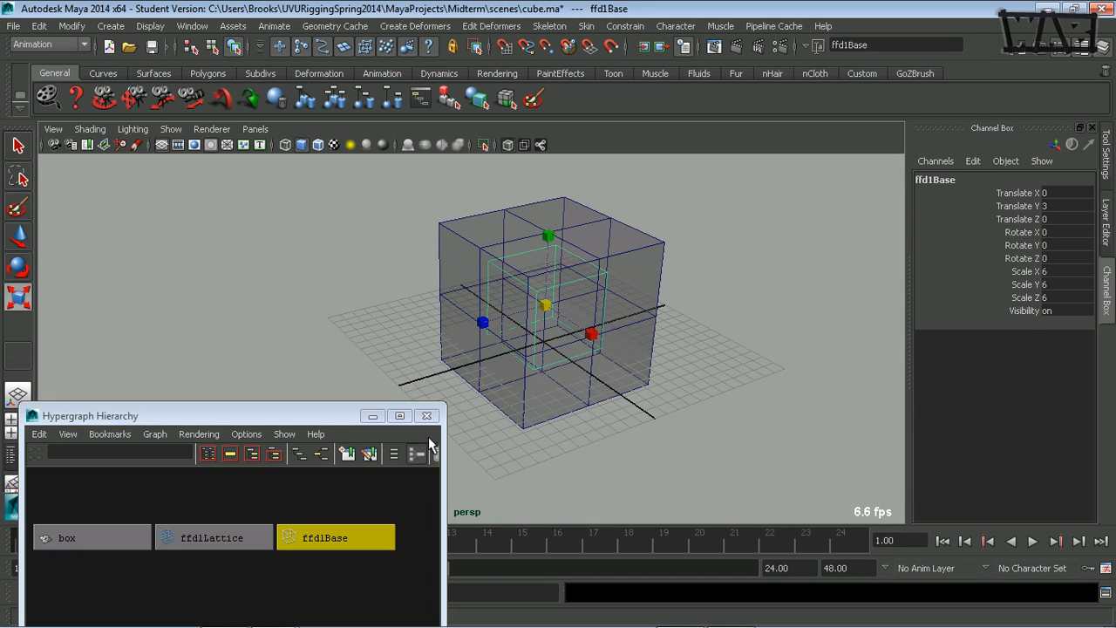
Step: Select ffd1Lattice and switch to component mode to display its lattice points
{"action": "left_click", "coordinate": [212, 535]}
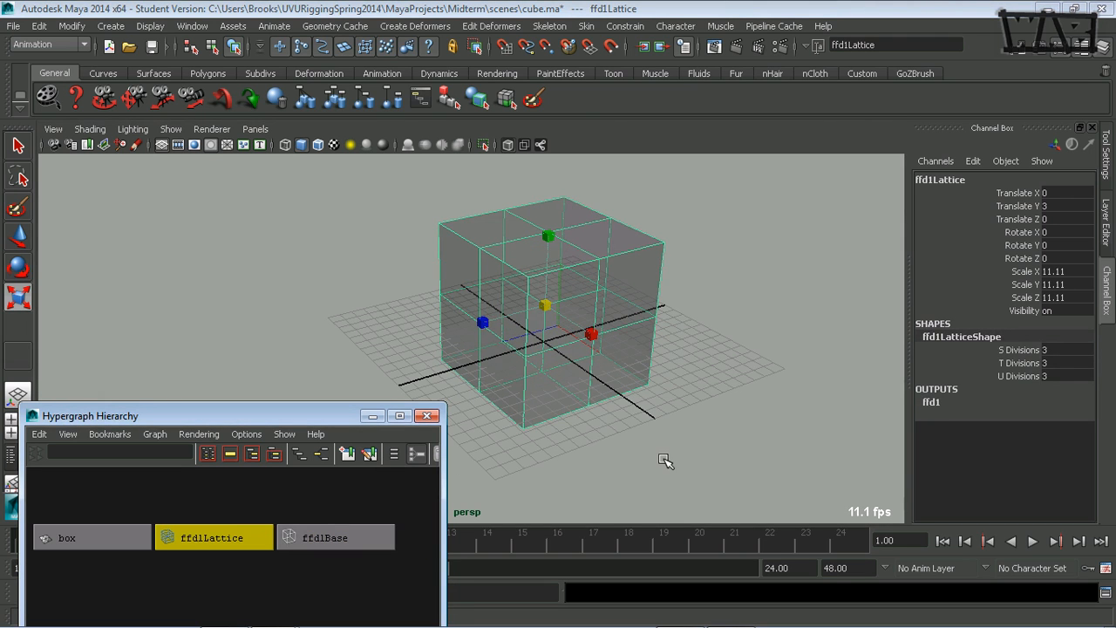
{"action": "left_click_drag", "start_coordinate": [611, 453], "coordinate": [583, 444], "text": "alt"}
{"action": "middle_click_drag", "start_coordinate": [597, 422], "coordinate": [617, 451], "text": "alt"}
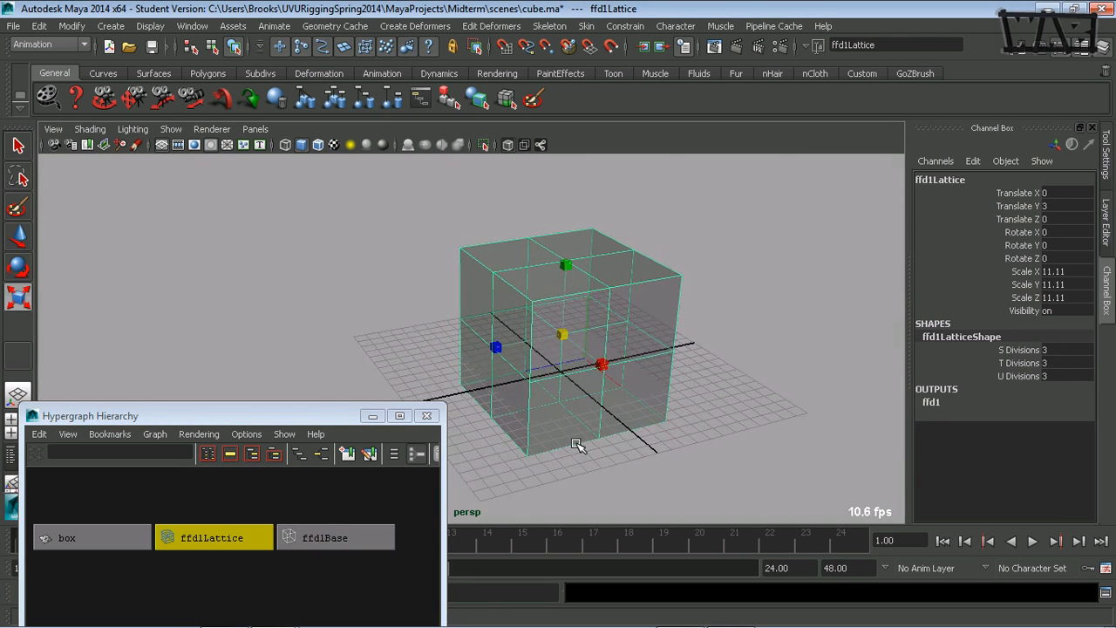
{"action": "left_click_drag", "start_coordinate": [580, 447], "coordinate": [590, 448], "text": "alt"}
{"action": "right_click_drag", "start_coordinate": [590, 448], "coordinate": [640, 429], "text": "alt"}
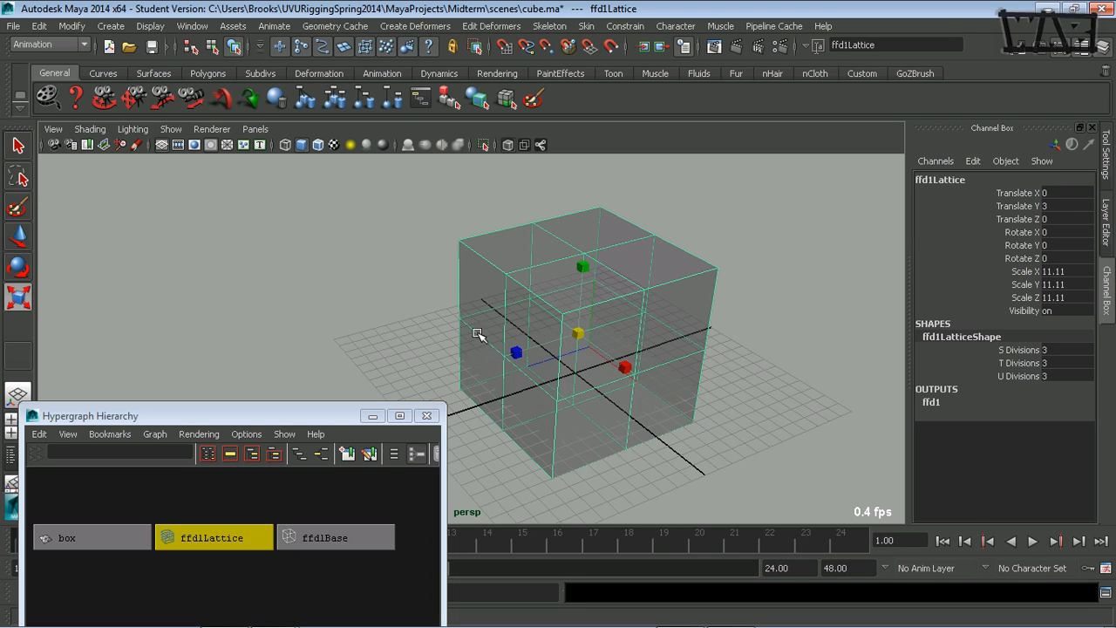
{"action": "left_click_drag", "start_coordinate": [476, 331], "coordinate": [484, 321], "text": "alt"}
{"action": "right_click_drag", "start_coordinate": [484, 321], "coordinate": [563, 319], "text": "alt"}
{"action": "middle_click_drag", "start_coordinate": [561, 318], "coordinate": [537, 336], "text": "alt"}
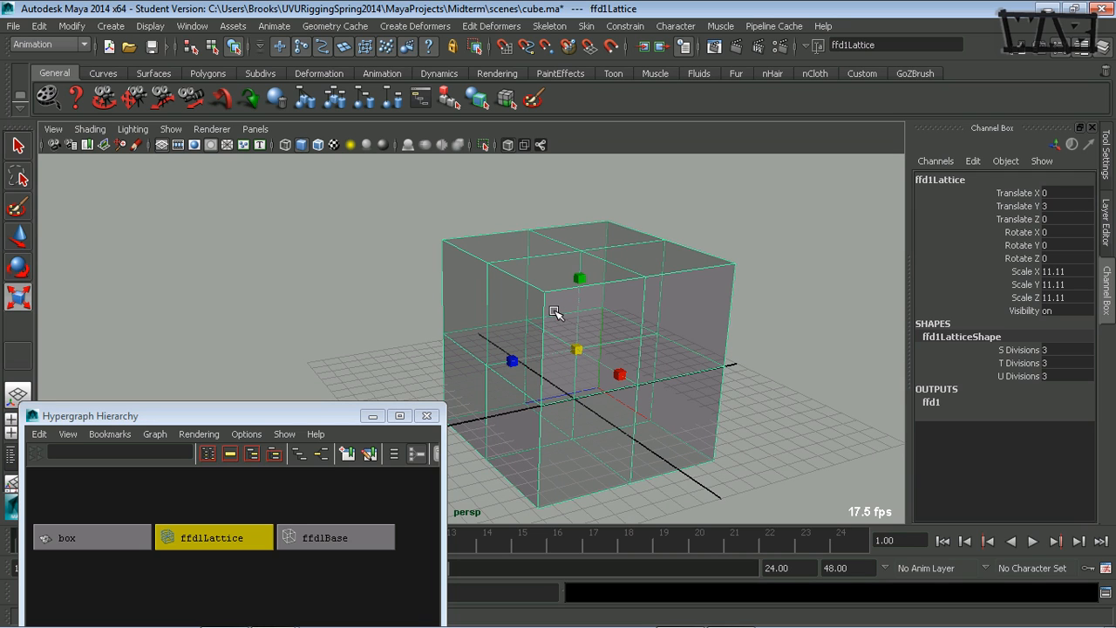
{"action": "key", "text": "F8"}
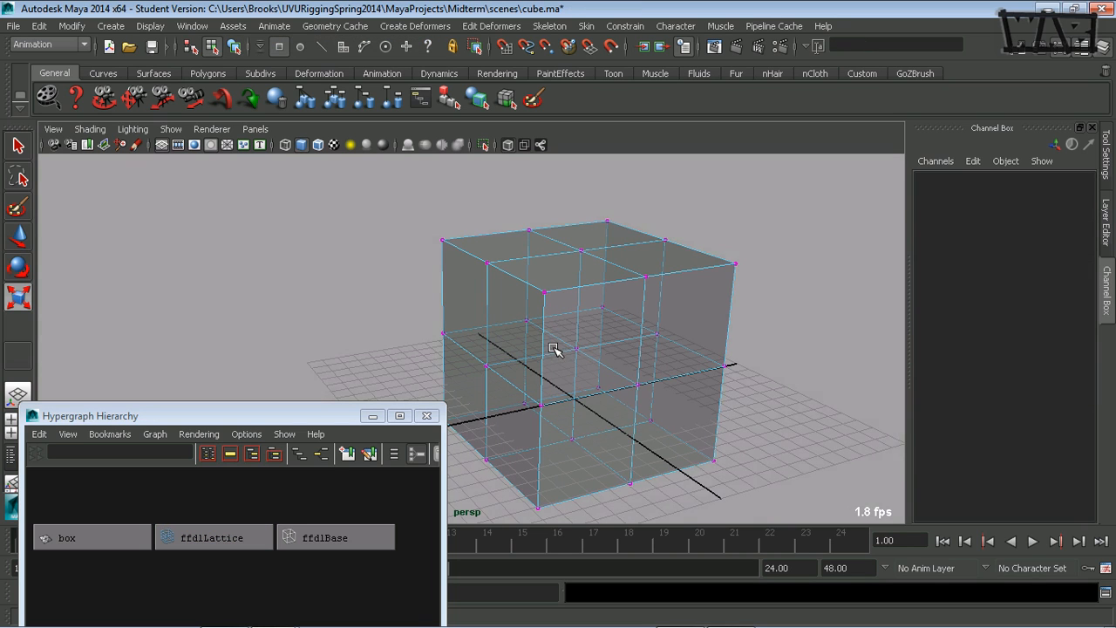
Step: Try moving the lattice corner point pt[0][2][2] away from the cube, and undo the move and the point selection
{"action": "left_click_drag", "start_coordinate": [554, 349], "coordinate": [537, 341], "text": "alt"}
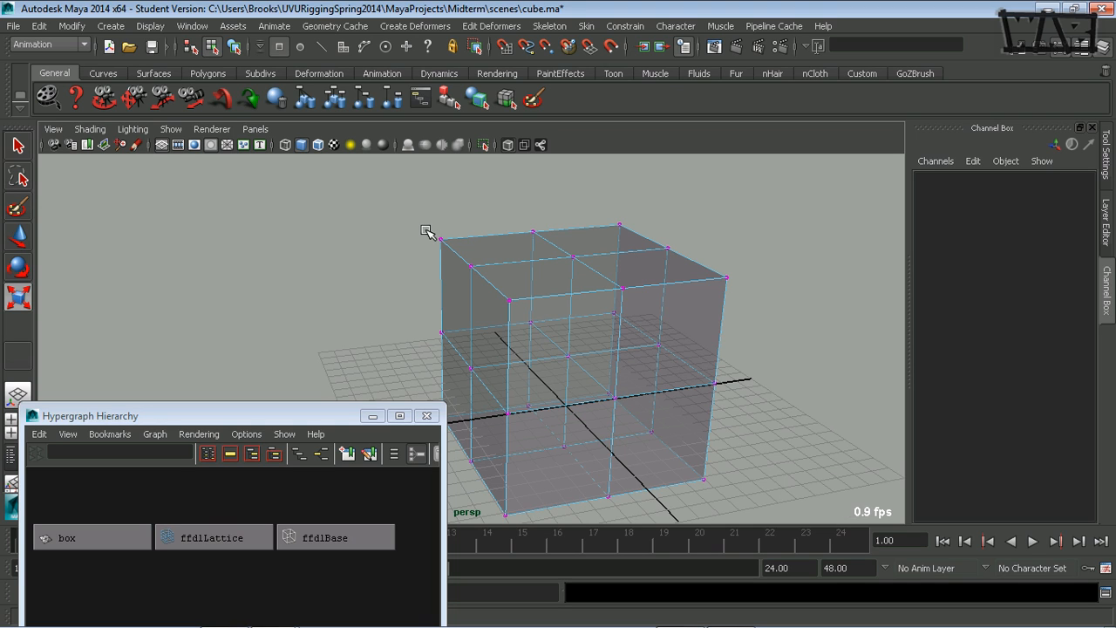
{"action": "left_click", "coordinate": [461, 252]}
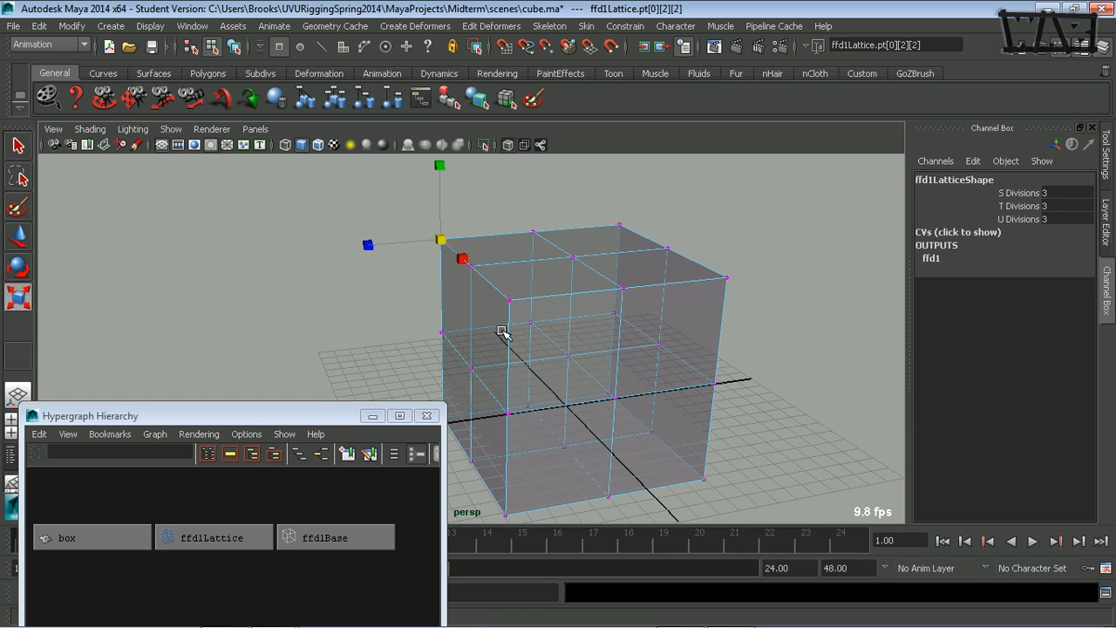
{"action": "key", "text": "w"}
{"action": "middle_click_drag", "start_coordinate": [477, 294], "coordinate": [525, 323], "text": "alt"}
{"action": "left_click_drag", "start_coordinate": [488, 269], "coordinate": [444, 271]}
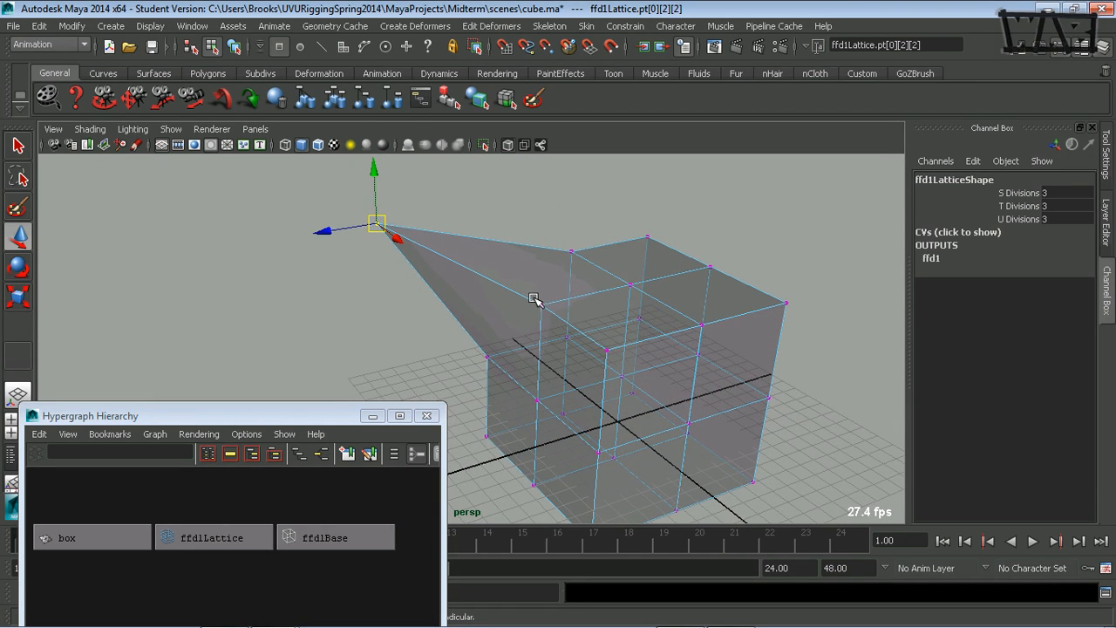
{"action": "key", "text": "ctrl+z"}
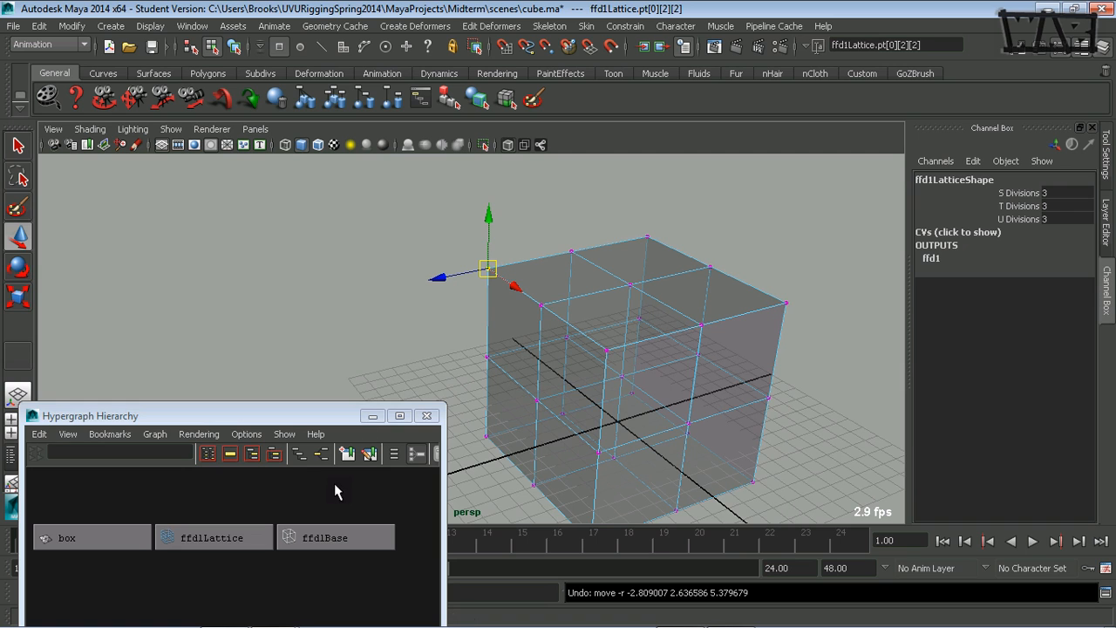
{"action": "key", "text": "ctrl+z"}
Step: Undo the earlier uniform enlargement of ffd1Lattice
{"action": "left_click_drag", "start_coordinate": [315, 496], "coordinate": [255, 552]}
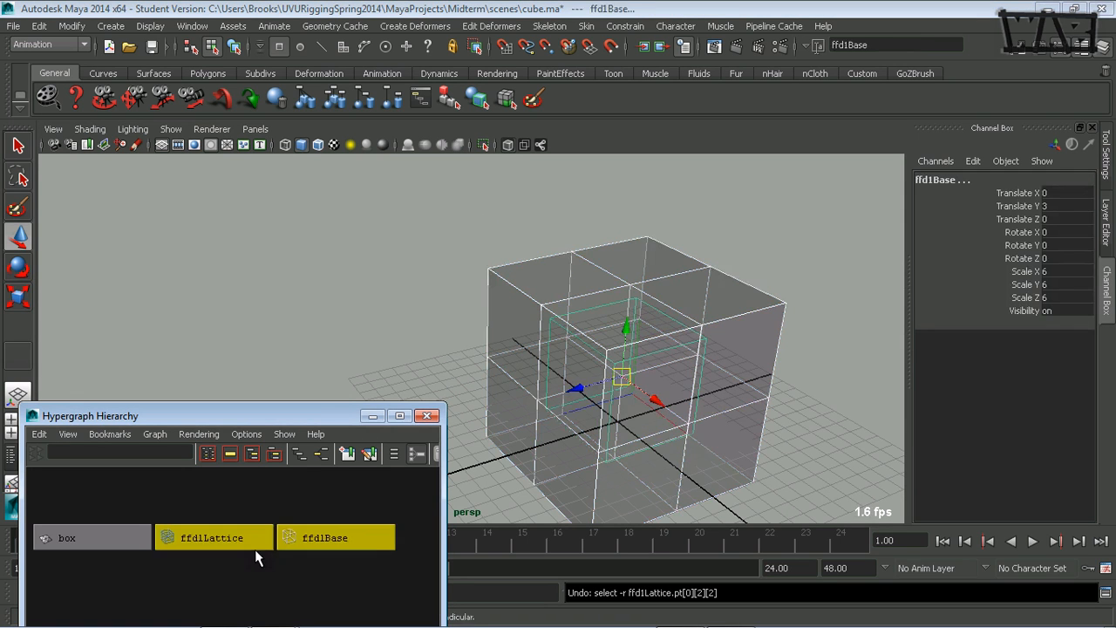
{"action": "middle_click_drag", "start_coordinate": [654, 375], "coordinate": [620, 290], "text": "alt"}
{"action": "key", "text": "ctrl+z"}
{"action": "key", "text": "ctrl+z"}
{"action": "key", "text": "ctrl+z"}
{"action": "key", "text": "ctrl+z"}
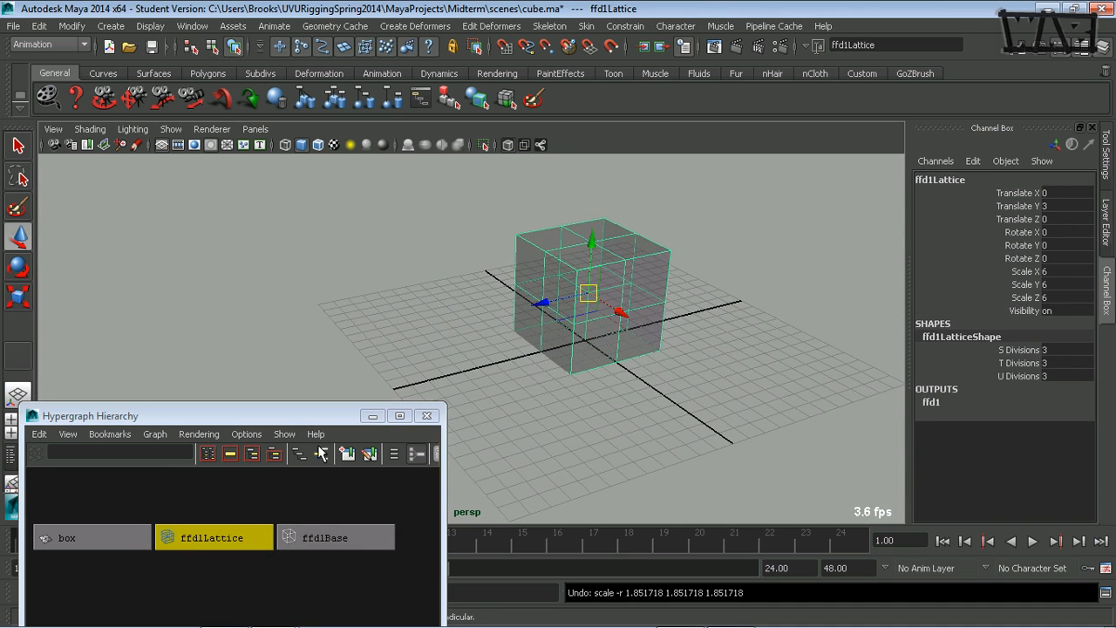
Step: Select ffd1Lattice and ffd1Base together, scale them uniformly to about 11.24 on all axes, and clear the selection
{"action": "left_click_drag", "start_coordinate": [316, 493], "coordinate": [255, 563]}
{"action": "left_click_drag", "start_coordinate": [610, 458], "coordinate": [588, 414], "text": "alt"}
{"action": "key", "text": "r"}
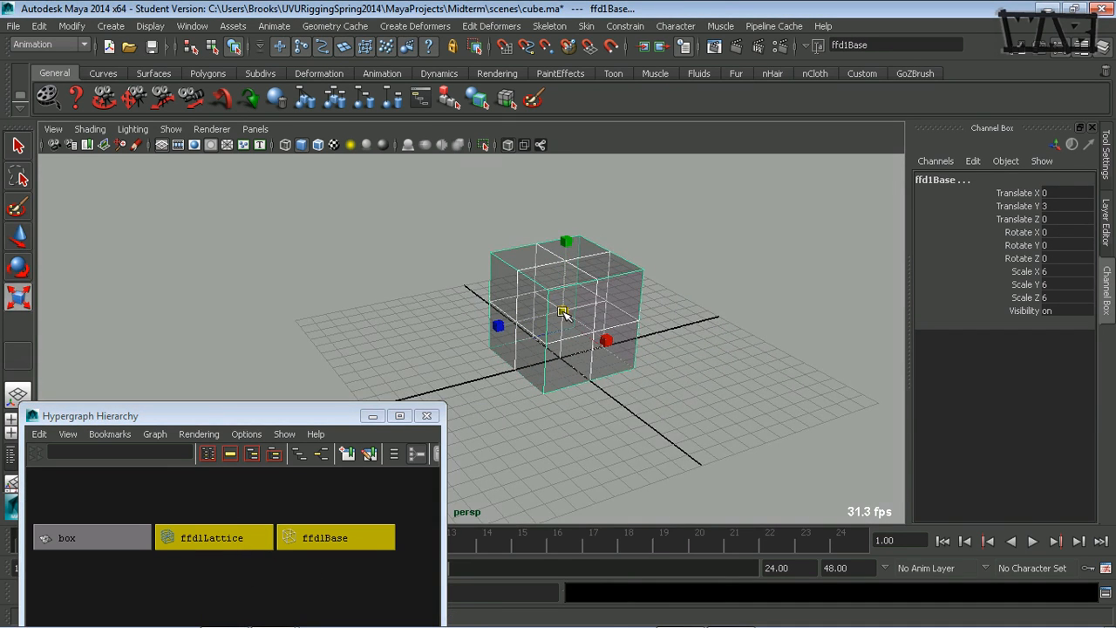
{"action": "mouse_move", "coordinate": [561, 316]}
{"action": "left_mouse_down"}
{"action": "mouse_move", "coordinate": [638, 314]}
{"action": "mouse_move", "coordinate": [545, 324]}
{"action": "mouse_move", "coordinate": [561, 328]}
{"action": "left_mouse_up"}
{"action": "left_click", "coordinate": [241, 490]}
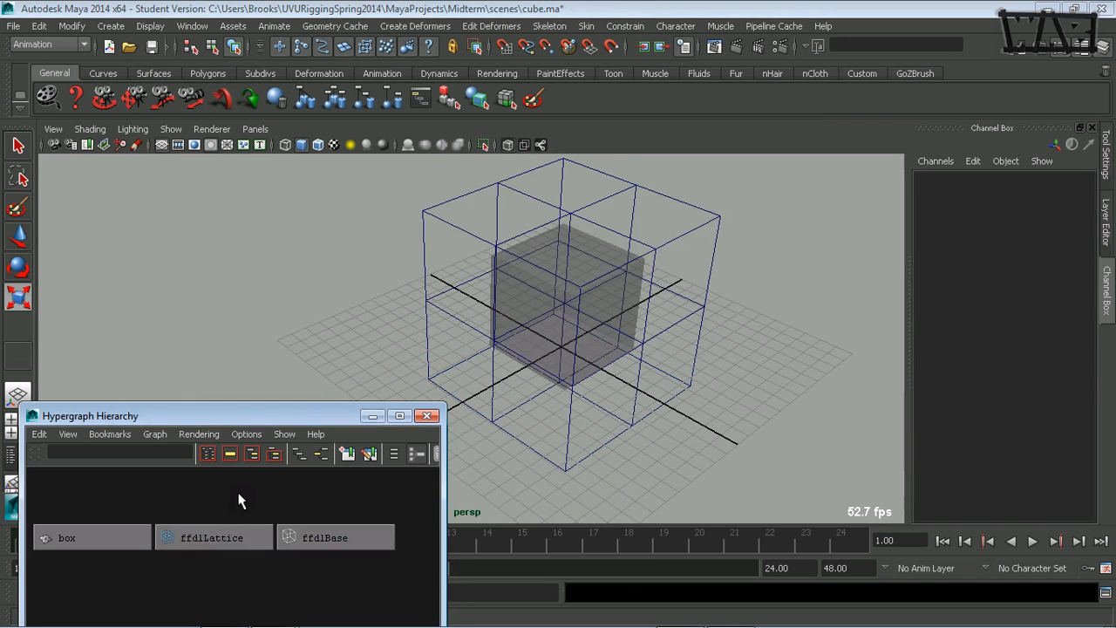
Step: Select ffd1Lattice, display its lattice points in component mode, and select the upper corner point pt[0][2][2]
{"action": "left_click", "coordinate": [242, 535]}
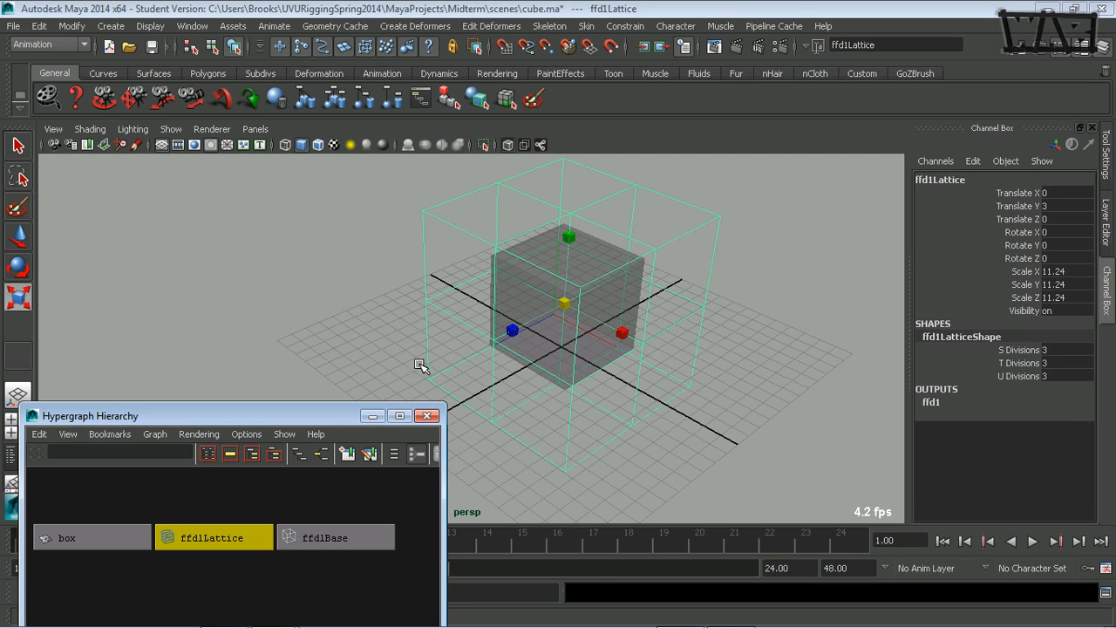
{"action": "key", "text": "F8"}
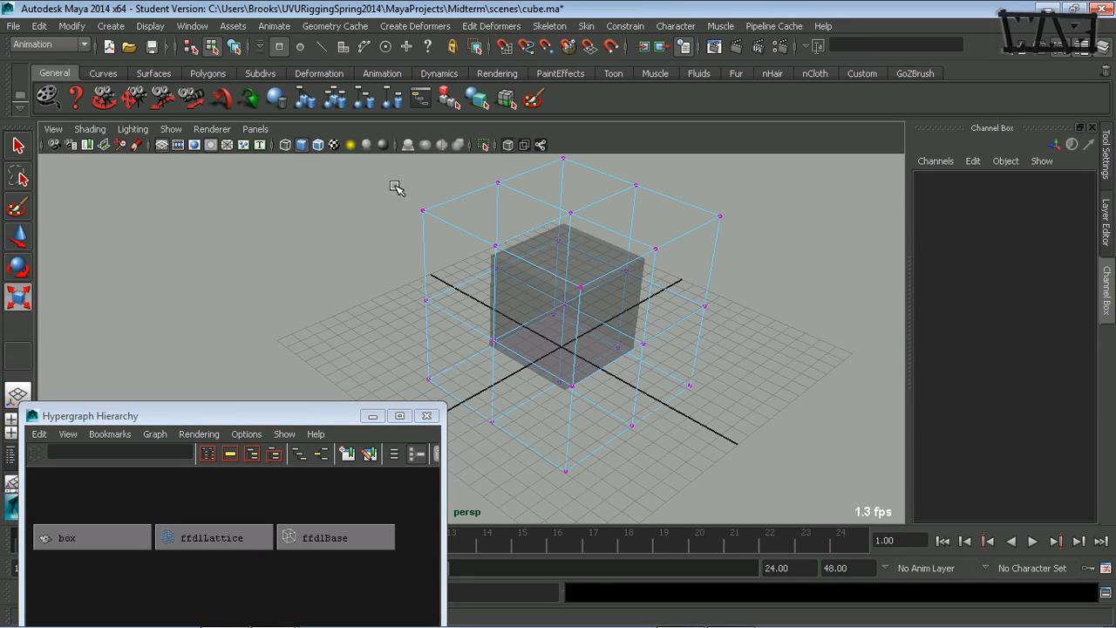
{"action": "left_click_drag", "start_coordinate": [393, 184], "coordinate": [453, 223]}
{"action": "middle_click_drag", "start_coordinate": [571, 321], "coordinate": [567, 374], "text": "alt"}
{"action": "right_click_drag", "start_coordinate": [567, 374], "coordinate": [588, 374], "text": "alt"}
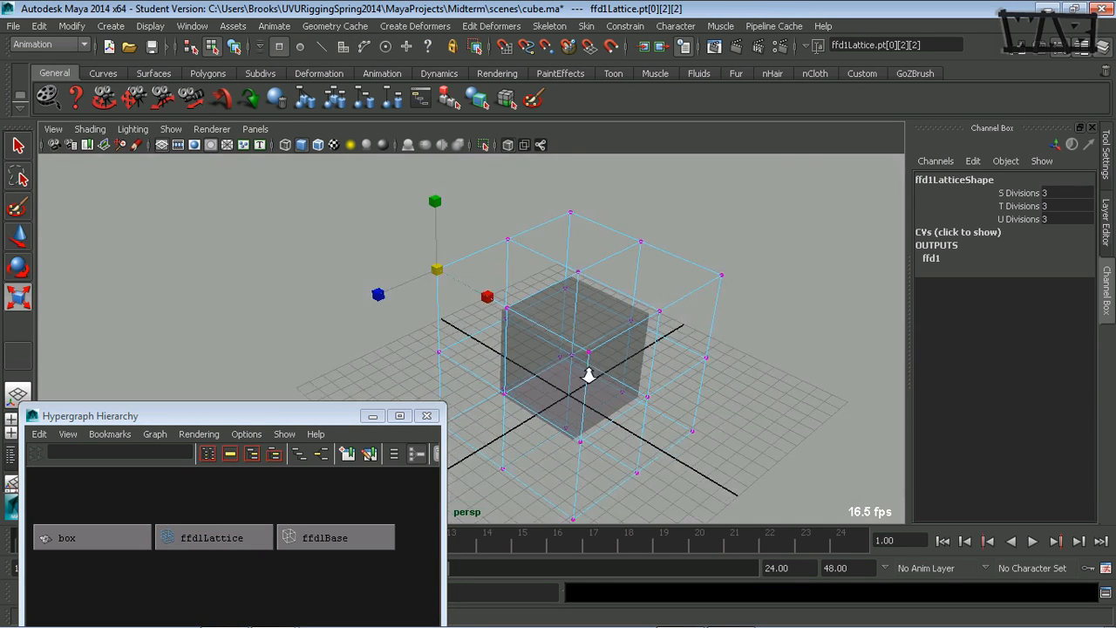
Step: Move the selected corner lattice point up and outward, and view the cube's deformation from several angles
{"action": "key", "text": "w"}
{"action": "middle_click_drag", "start_coordinate": [614, 366], "coordinate": [601, 346], "text": "alt"}
{"action": "left_click_drag", "start_coordinate": [551, 369], "coordinate": [519, 375], "text": "alt"}
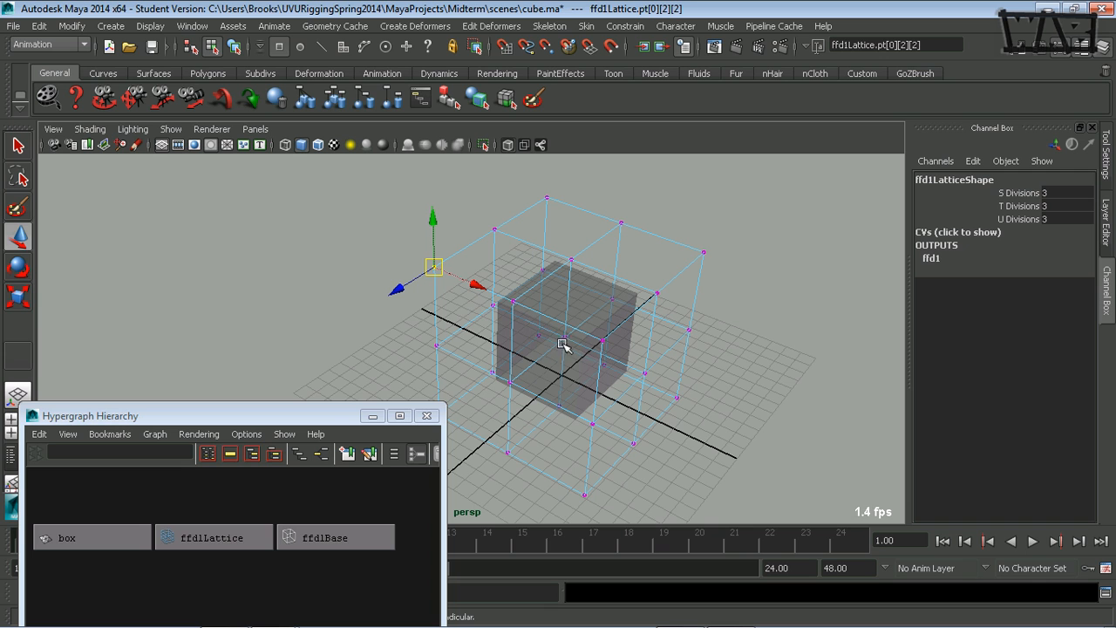
{"action": "scroll", "coordinate": [611, 353], "scroll_direction": "down", "scroll_amount": 4}
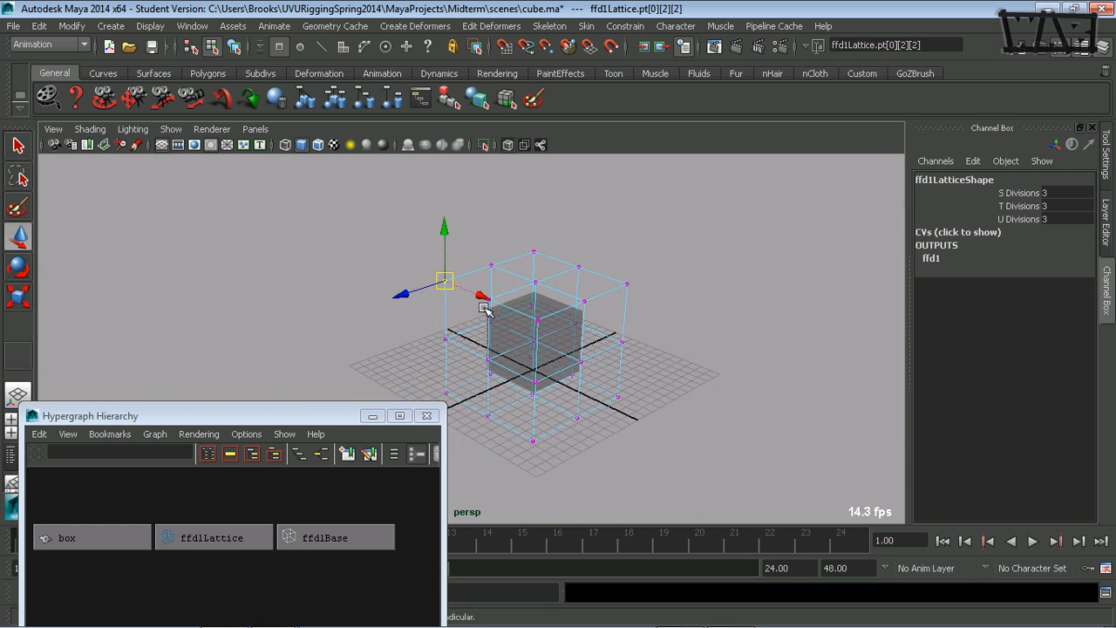
{"action": "left_click_drag", "start_coordinate": [447, 284], "coordinate": [412, 257]}
{"action": "left_click_drag", "start_coordinate": [431, 316], "coordinate": [565, 333], "text": "alt"}
{"action": "right_click_drag", "start_coordinate": [565, 333], "coordinate": [733, 357], "text": "alt"}
{"action": "left_click_drag", "start_coordinate": [641, 362], "coordinate": [534, 335], "text": "alt"}
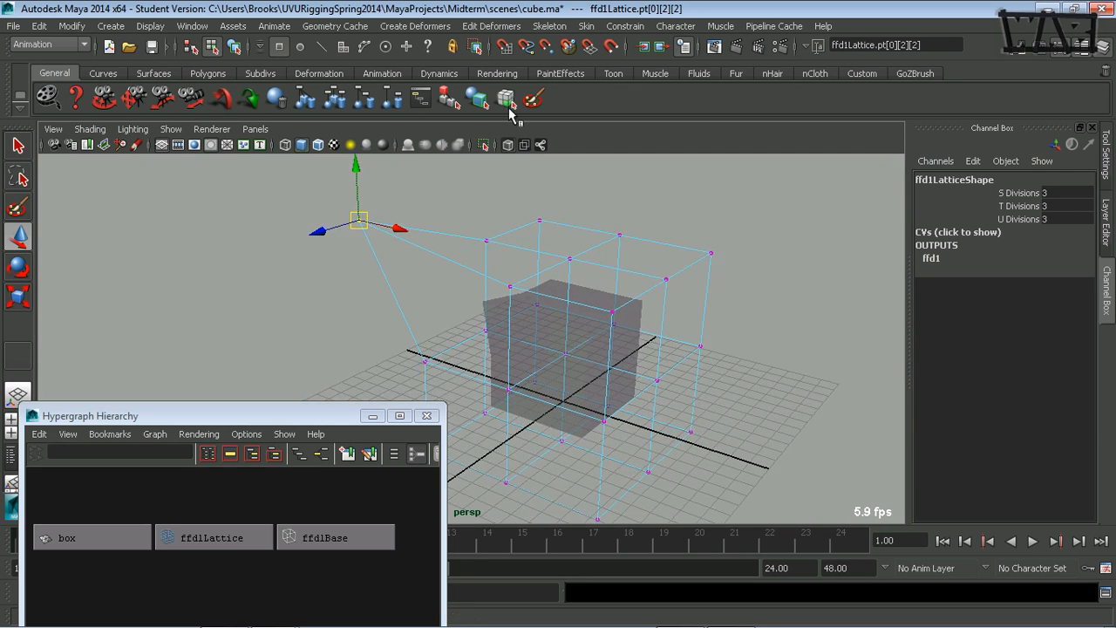
Step: Turn off X-ray shading and move the corner lattice point pt[0][2][2] much farther out from the cube
{"action": "left_click", "coordinate": [508, 146]}
{"action": "left_click_drag", "start_coordinate": [445, 237], "coordinate": [430, 242], "text": "alt"}
{"action": "left_click_drag", "start_coordinate": [361, 212], "coordinate": [104, 213]}
{"action": "left_click_drag", "start_coordinate": [425, 293], "coordinate": [457, 280], "text": "alt"}
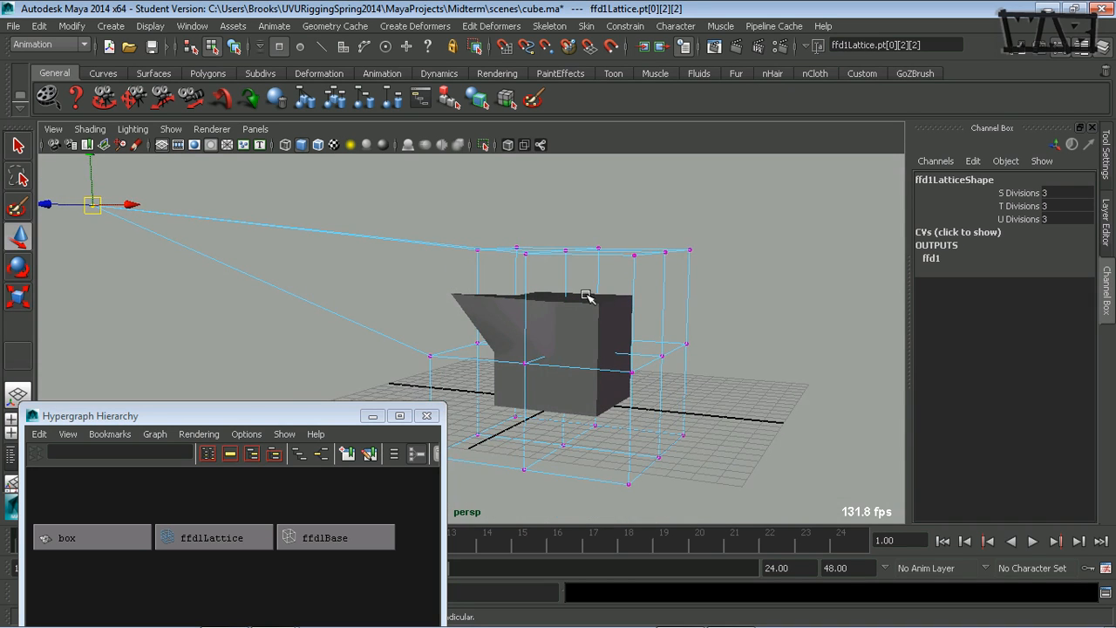
Step: Set the ffd1 deformer's Local Influence S, T and U all to 4
{"action": "left_click", "coordinate": [931, 259]}
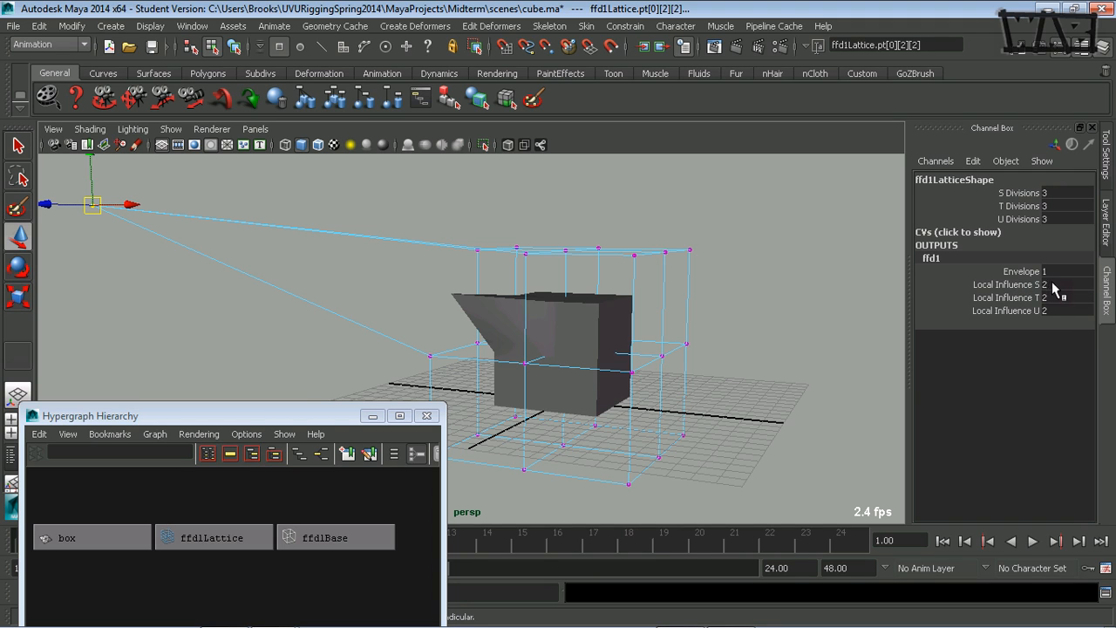
{"action": "left_click_drag", "start_coordinate": [1051, 285], "coordinate": [1065, 311]}
{"action": "type", "text": "4"}
{"action": "key", "text": "Return"}
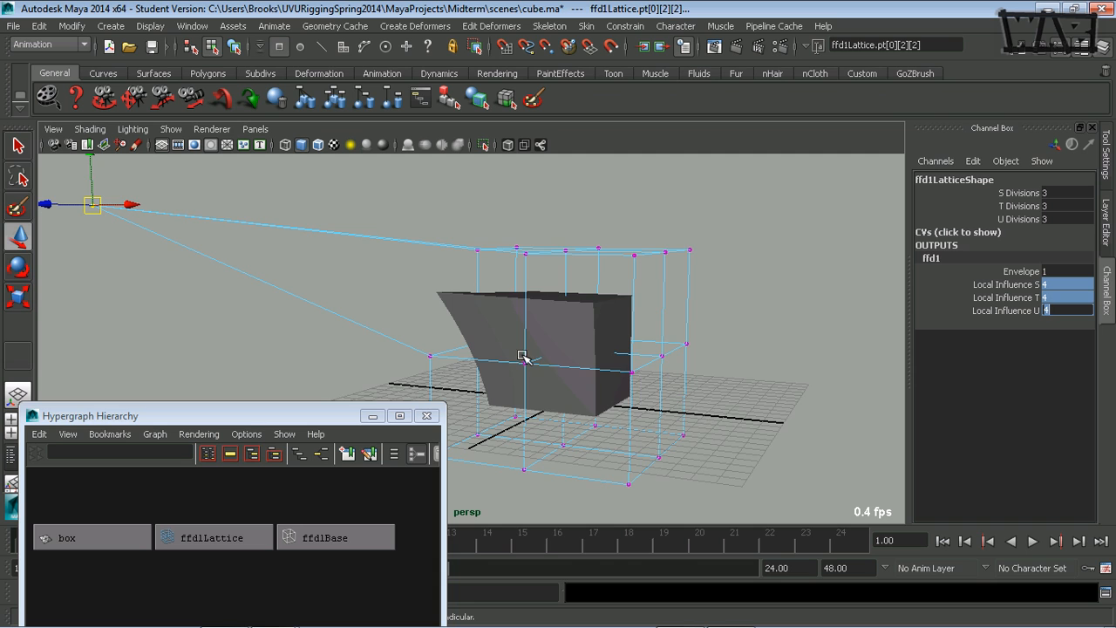
Step: Select the lattice's top centre point pt[1][2][1] and move it down along the vertical axis
{"action": "left_click_drag", "start_coordinate": [524, 356], "coordinate": [477, 282], "text": "alt"}
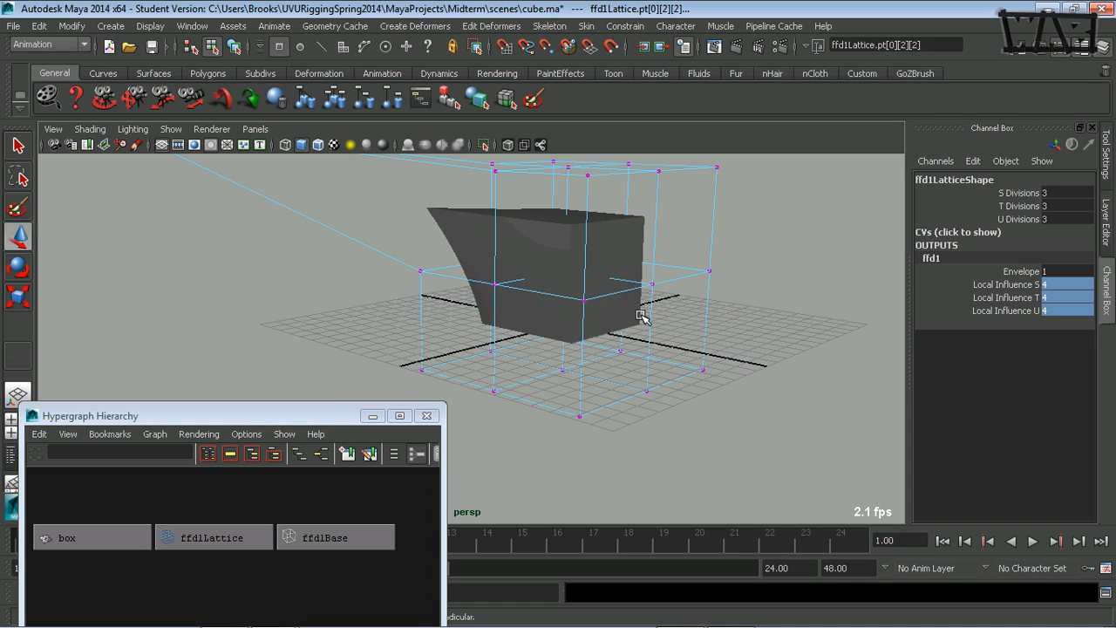
{"action": "left_click_drag", "start_coordinate": [641, 316], "coordinate": [499, 307], "text": "alt"}
{"action": "left_click_drag", "start_coordinate": [419, 275], "coordinate": [467, 265]}
{"action": "left_click_drag", "start_coordinate": [389, 207], "coordinate": [373, 237]}
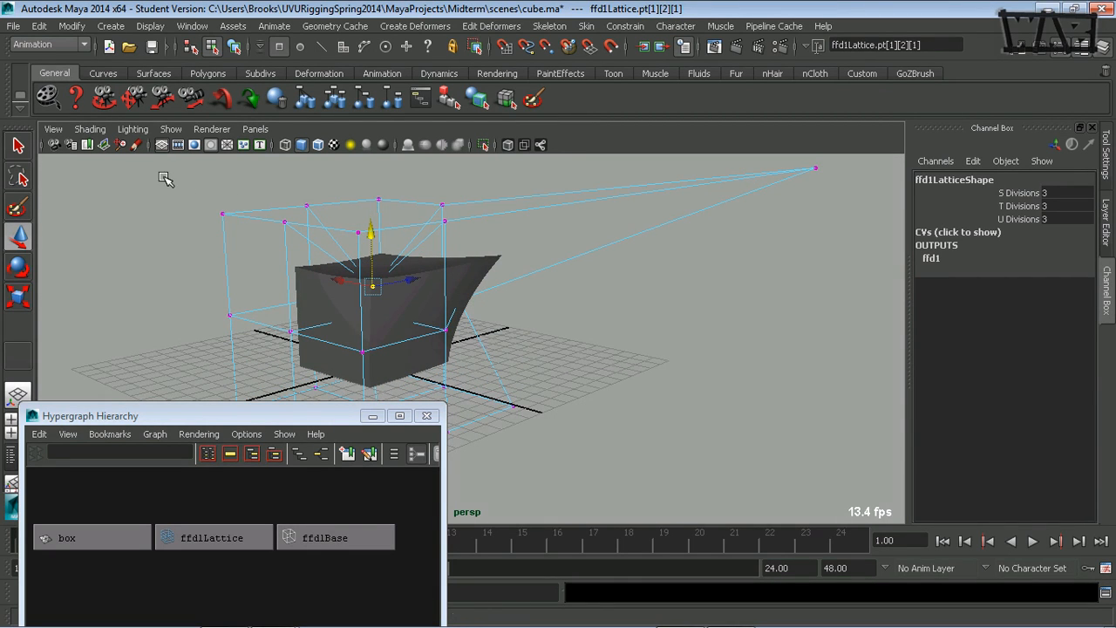
Step: Select most of the lattice's top-layer points, leaving out the stretched corner point, and move them straight up together
{"action": "left_click_drag", "start_coordinate": [167, 175], "coordinate": [475, 275]}
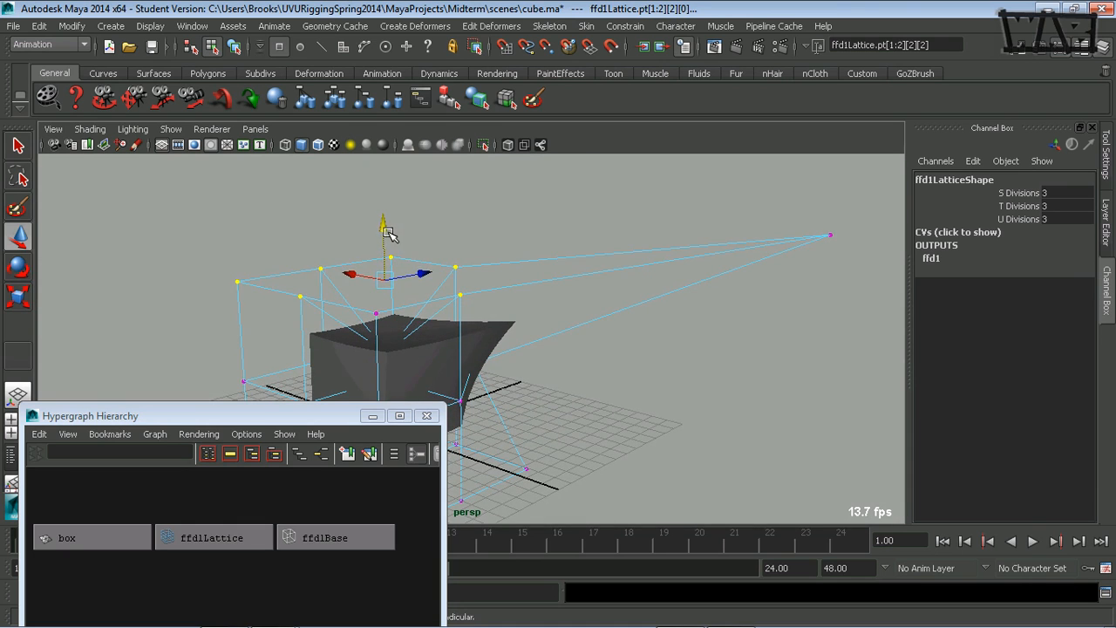
{"action": "left_click_drag", "start_coordinate": [388, 234], "coordinate": [389, 101]}
{"action": "left_click_drag", "start_coordinate": [553, 279], "coordinate": [405, 235], "text": "alt"}
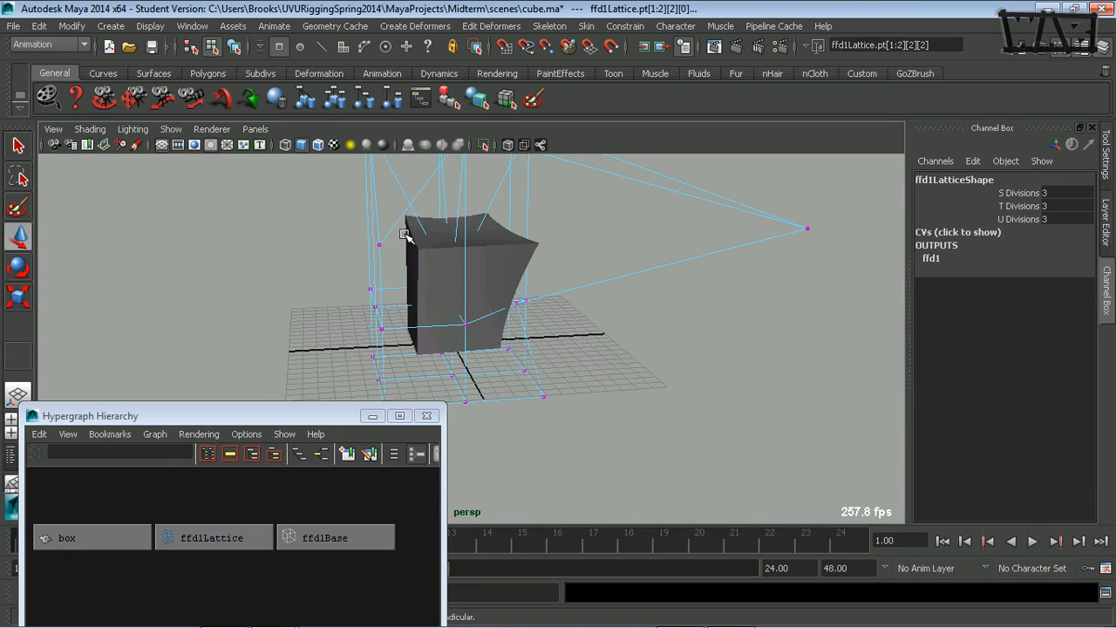
Step: Move the remaining lower corner point pt[0][2][0] of the top layer up towards the raised points
{"action": "left_click_drag", "start_coordinate": [347, 261], "coordinate": [401, 231]}
{"action": "middle_click_drag", "start_coordinate": [402, 252], "coordinate": [420, 294], "text": "alt"}
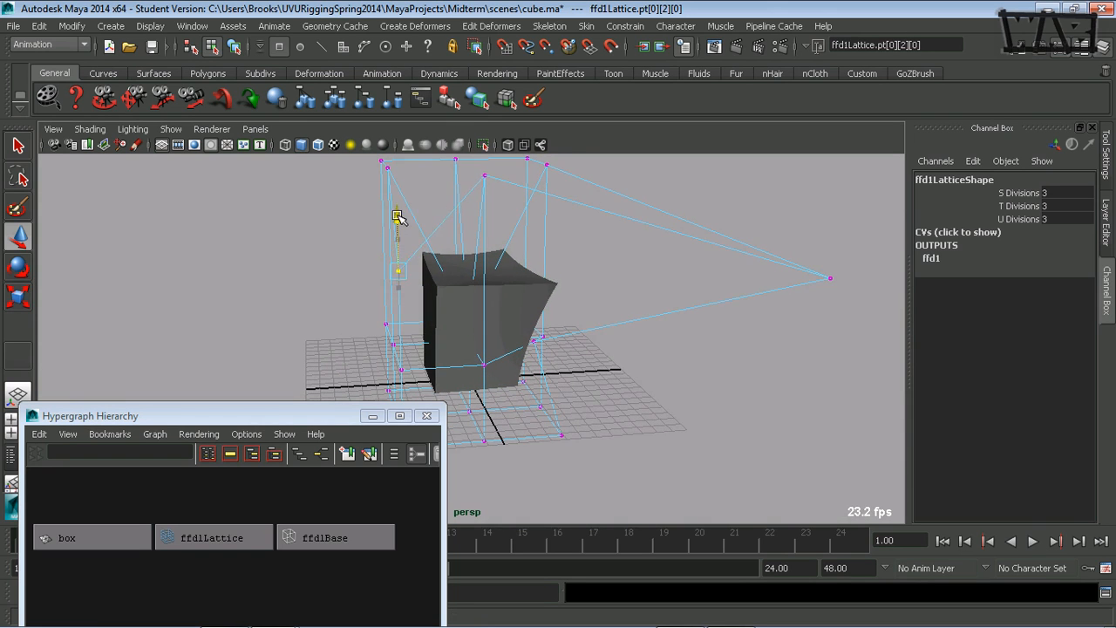
{"action": "left_click_drag", "start_coordinate": [400, 214], "coordinate": [459, 284], "text": "alt"}
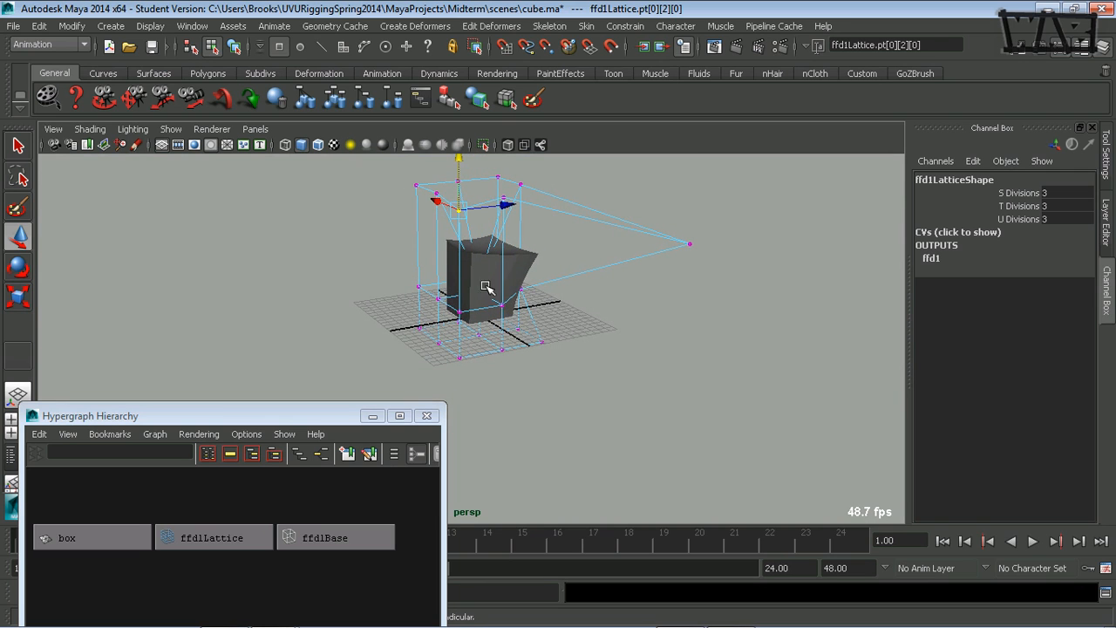
Step: Inspect the deformed cube in wireframe and shaded display from another angle with the lattice points deselected
{"action": "key", "text": "4"}
{"action": "mouse_move", "coordinate": [601, 308]}
{"action": "left_mouse_down", "text": "alt"}
{"action": "mouse_move", "coordinate": [467, 337]}
{"action": "mouse_move", "coordinate": [605, 249]}
{"action": "left_mouse_up", "text": "alt"}
{"action": "left_click", "coordinate": [611, 242]}
{"action": "key", "text": "5"}
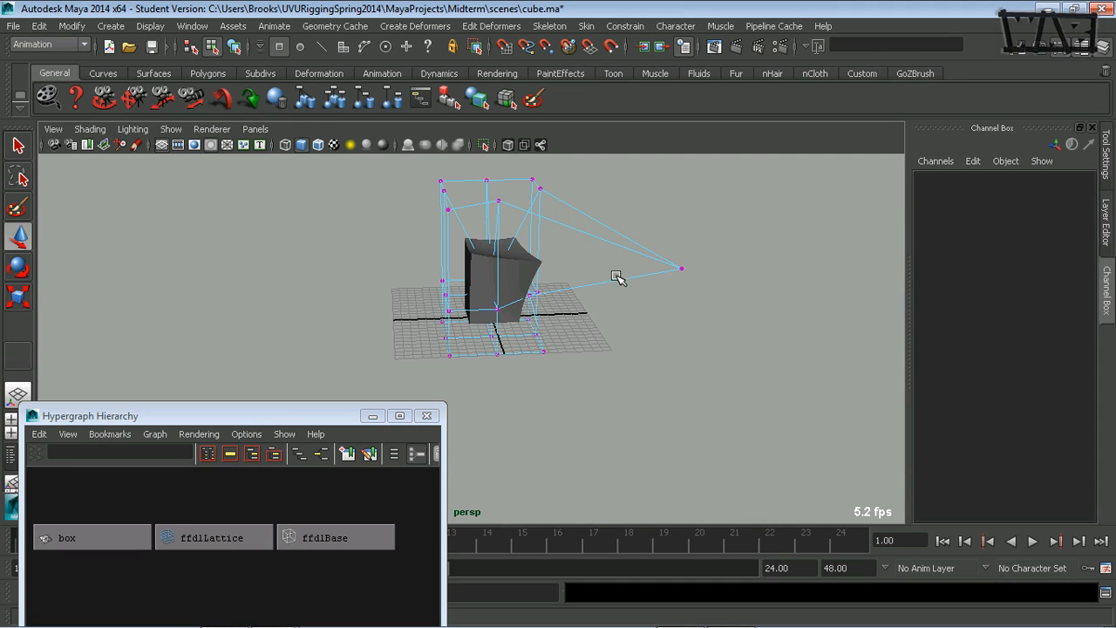
Step: Return to object selection on ffd1Lattice, and select the box in the hierarchy
{"action": "left_click", "coordinate": [602, 305]}
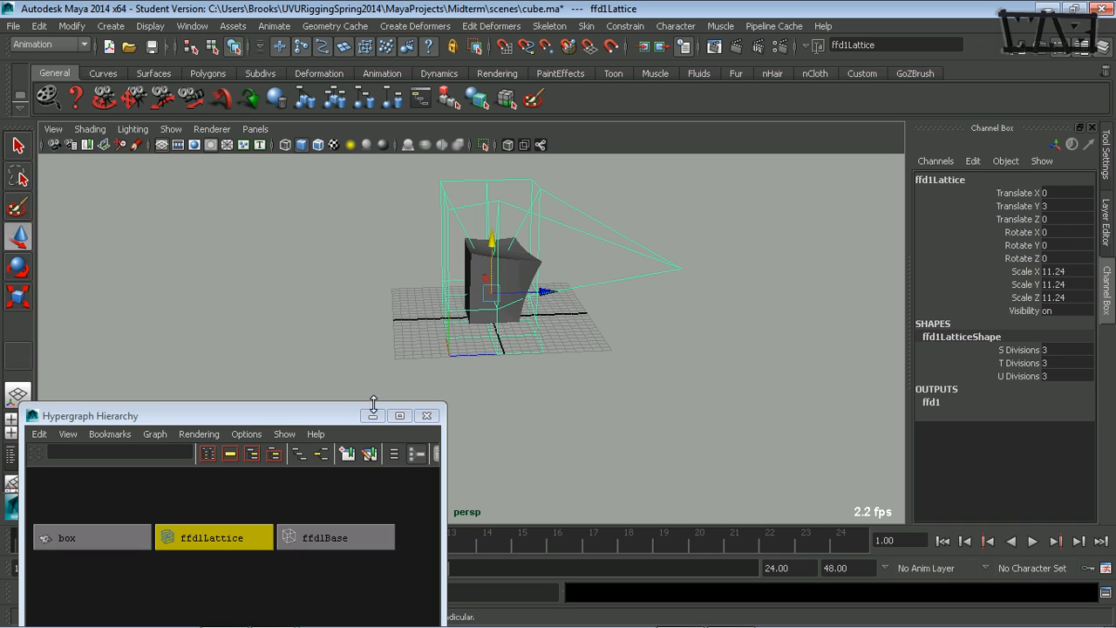
{"action": "left_click", "coordinate": [68, 540]}
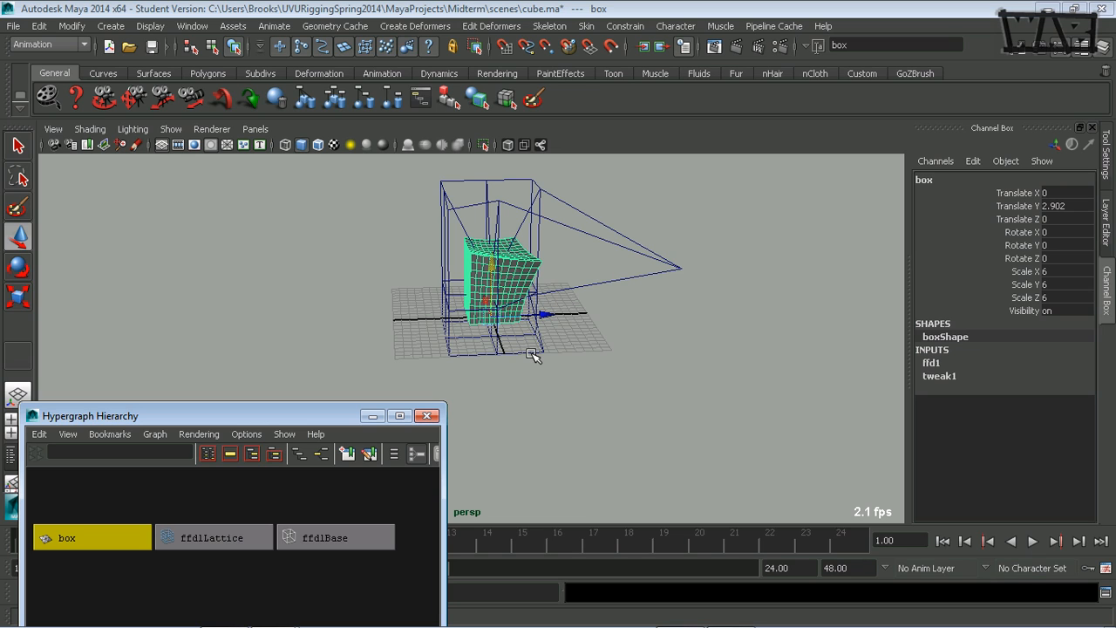
{"action": "key", "text": "alt+Tab"}
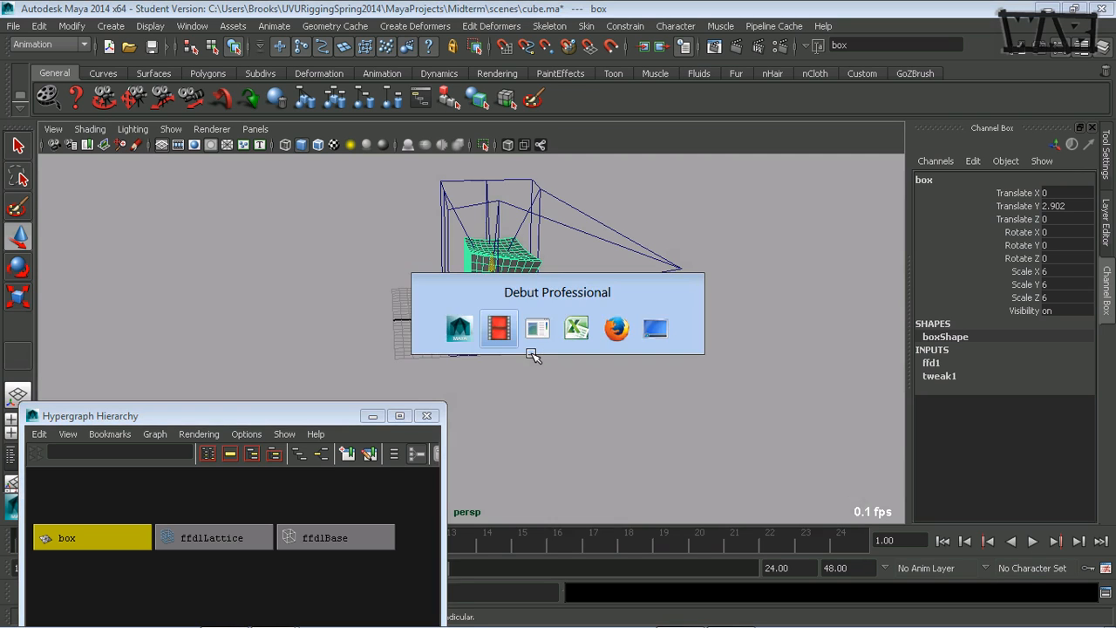